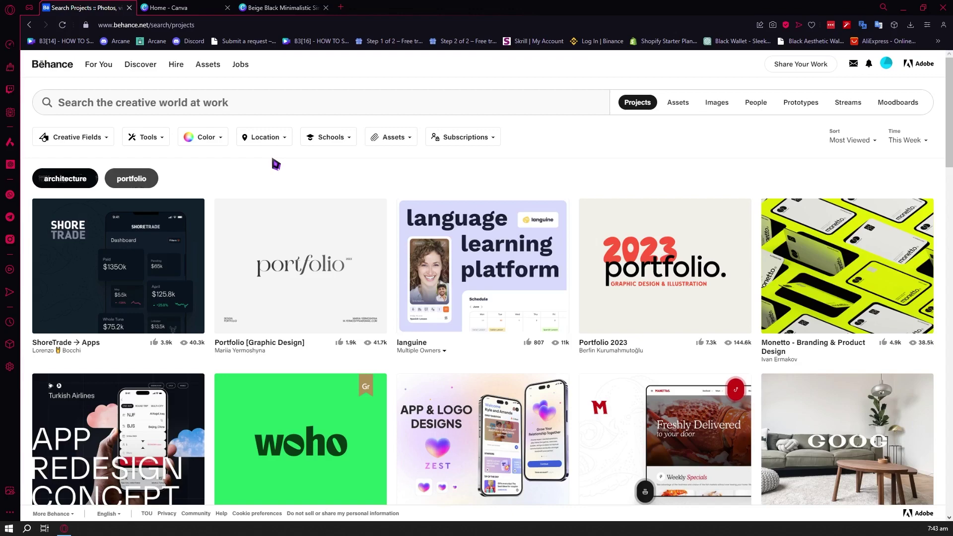
pyautogui.scroll(-4, 268, 219)
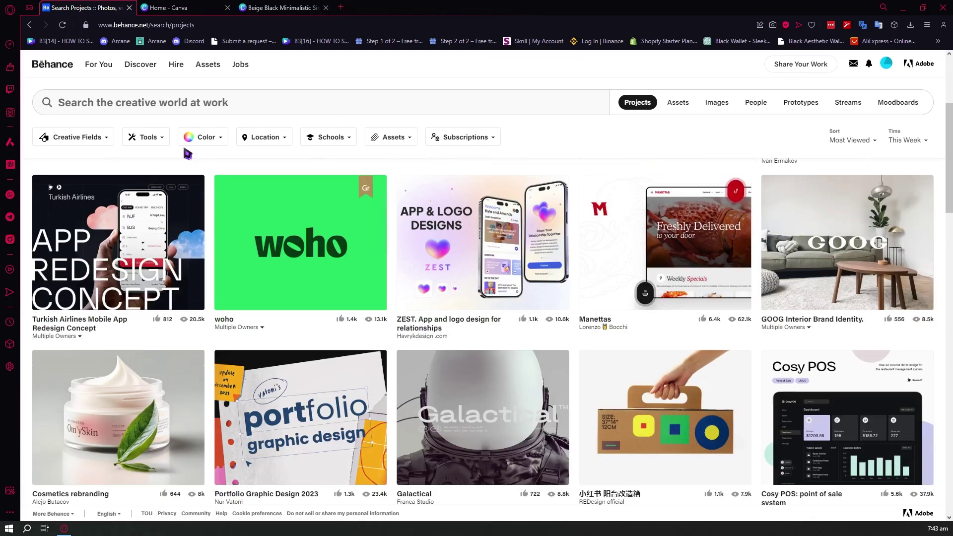
pyautogui.scroll(1, 268, 220)
pyautogui.scroll(3, 272, 224)
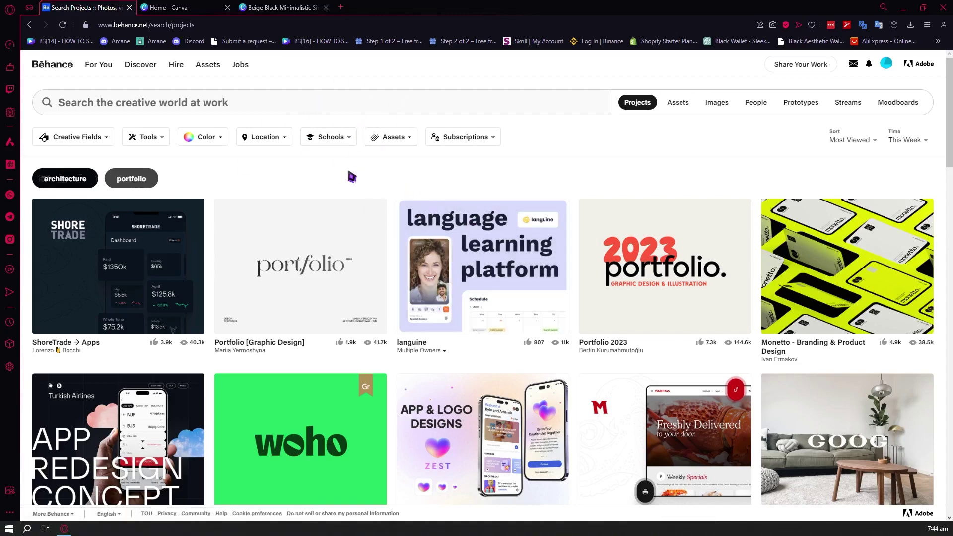
# Step: Search the projects for "graphic design portfolio" and browse the results
pyautogui.click(182, 105)
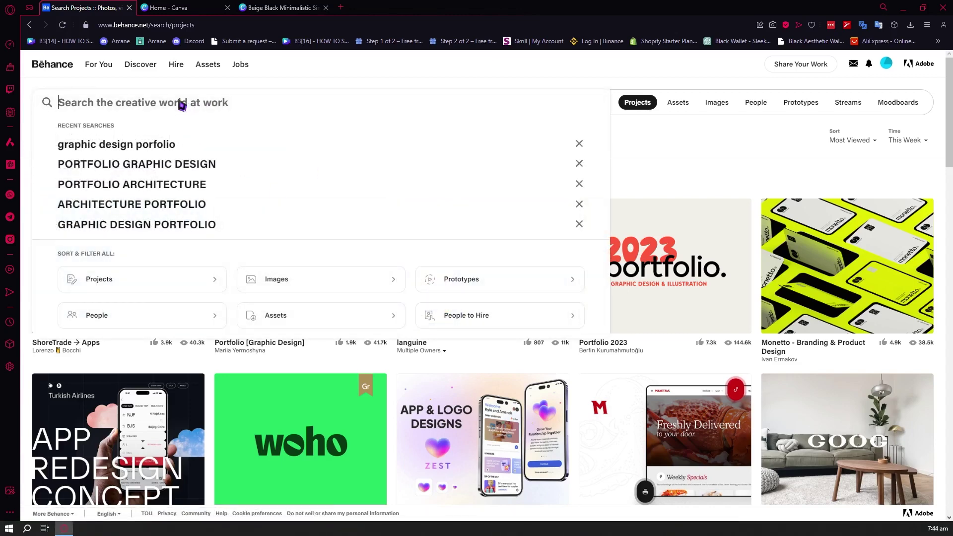
pyautogui.write('graphic de')
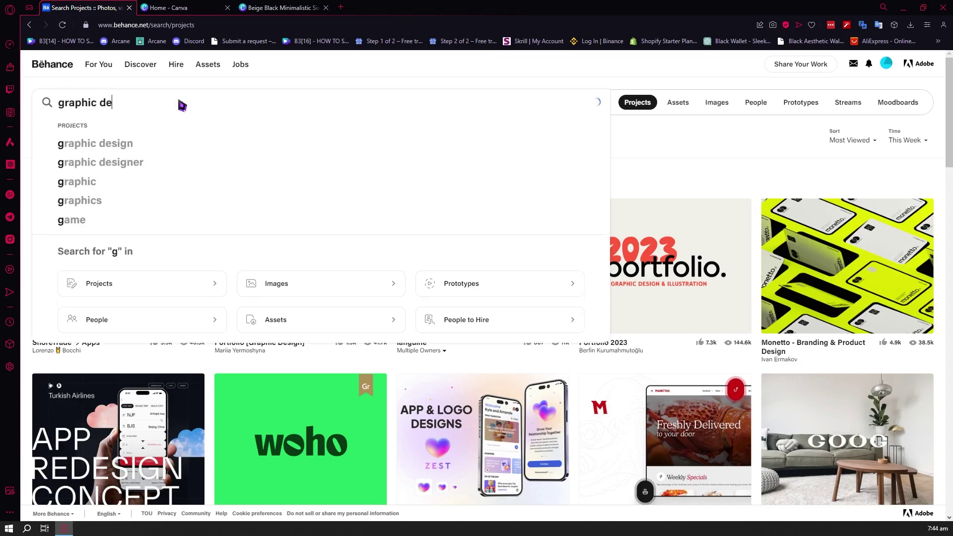
pyautogui.write('sign po')
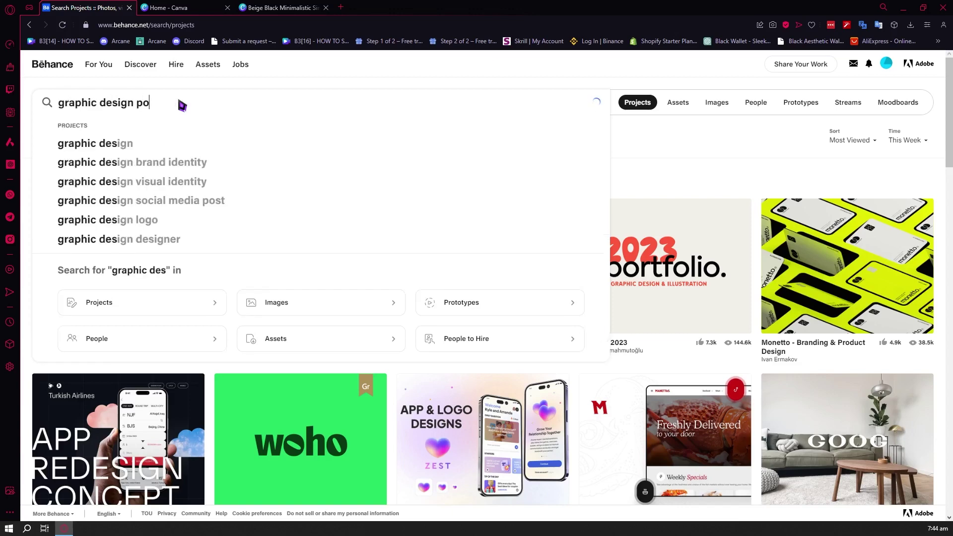
pyautogui.write('rtfolio')
pyautogui.press('Return')
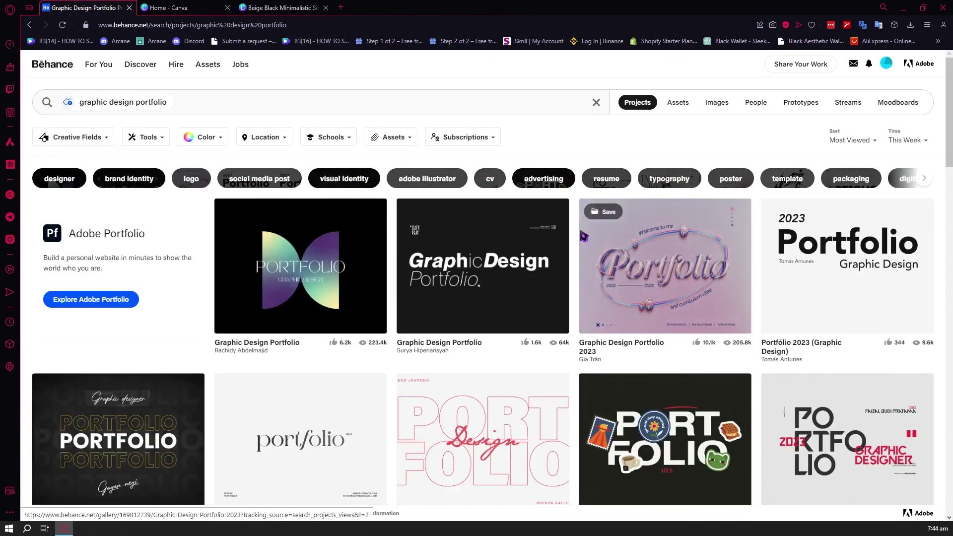
pyautogui.scroll(-3, 392, 293)
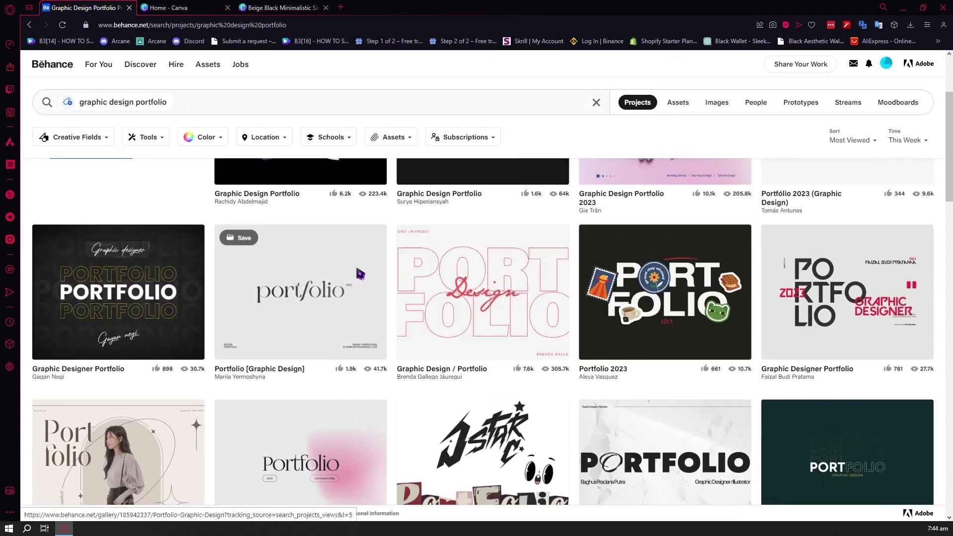
pyautogui.scroll(-6, 363, 278)
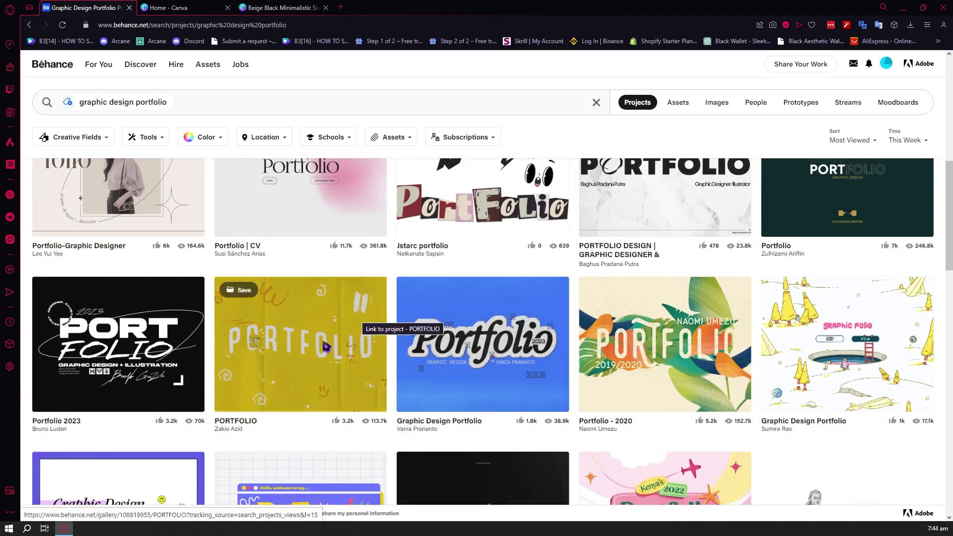
pyautogui.scroll(5, 323, 344)
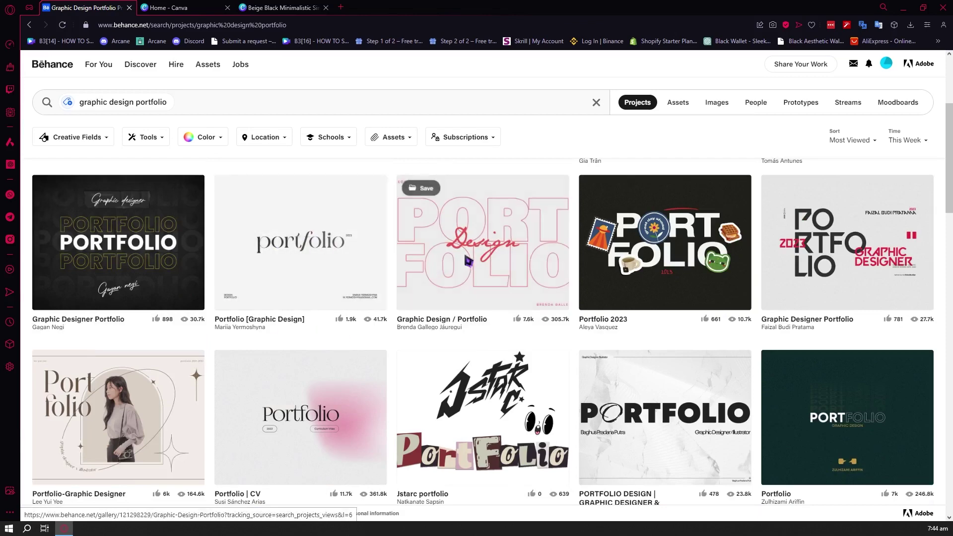
# Step: Try sorting the portfolio results by Most Appreciated, and switch back to Most Viewed
pyautogui.click(859, 141)
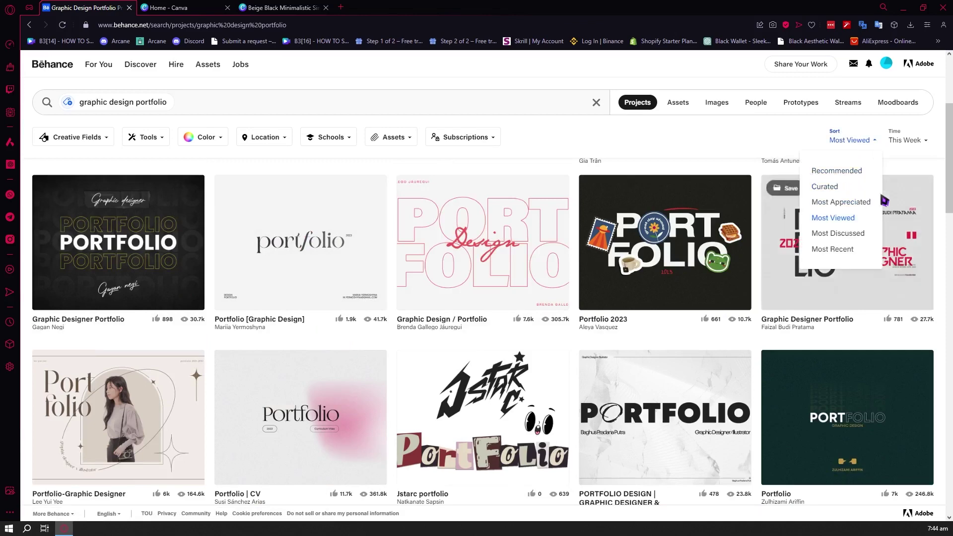
pyautogui.click(845, 202)
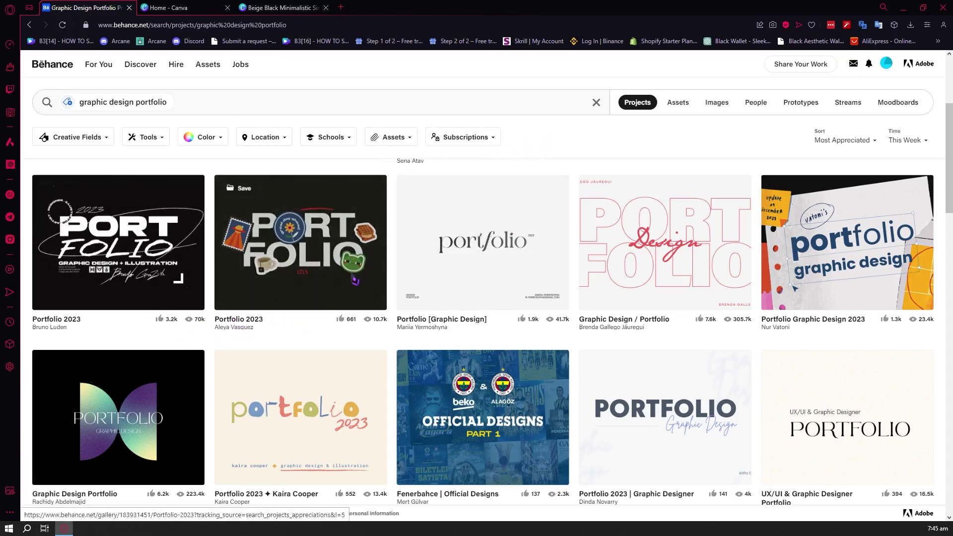
pyautogui.click(870, 142)
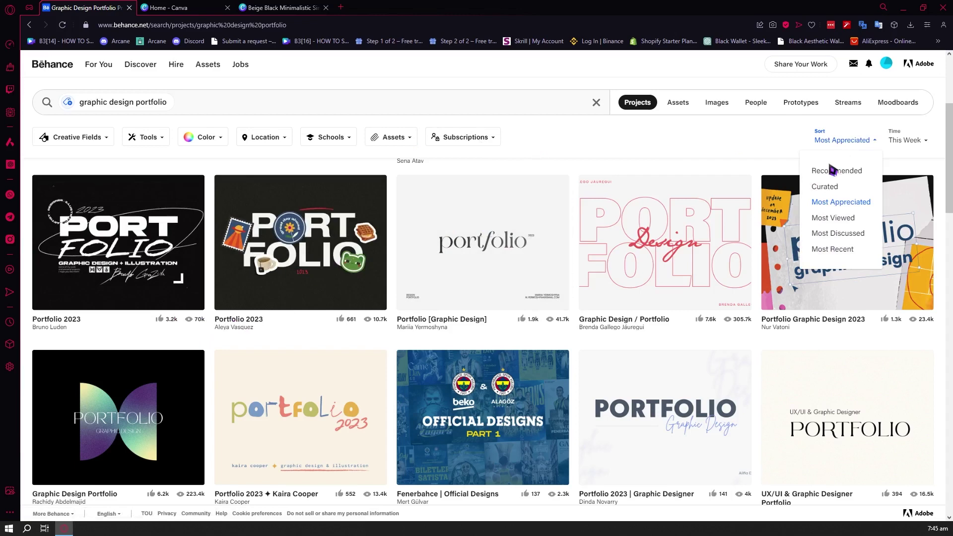
pyautogui.click(860, 223)
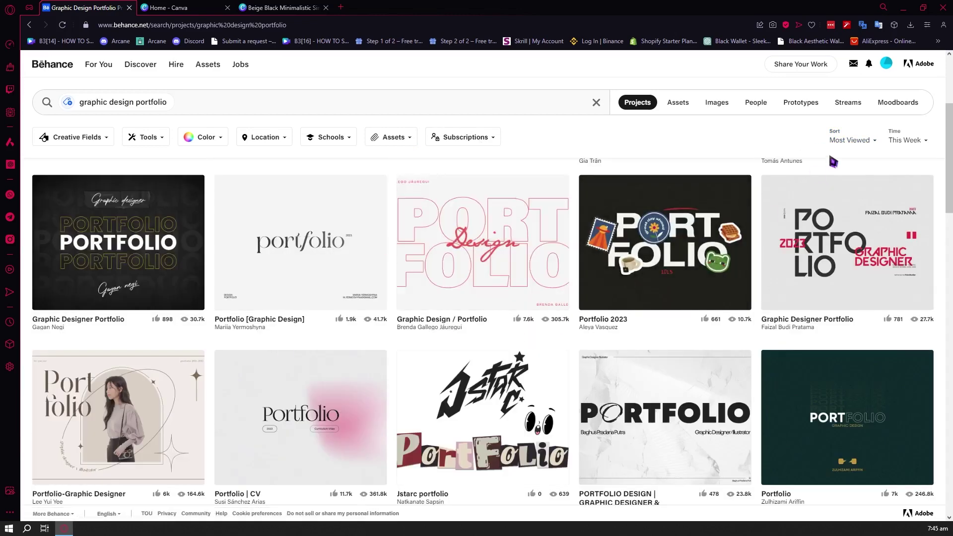
# Step: Try sorting the portfolio results by Most Discussed, look over the projects, and restore the Most Viewed order
pyautogui.click(862, 143)
pyautogui.click(839, 234)
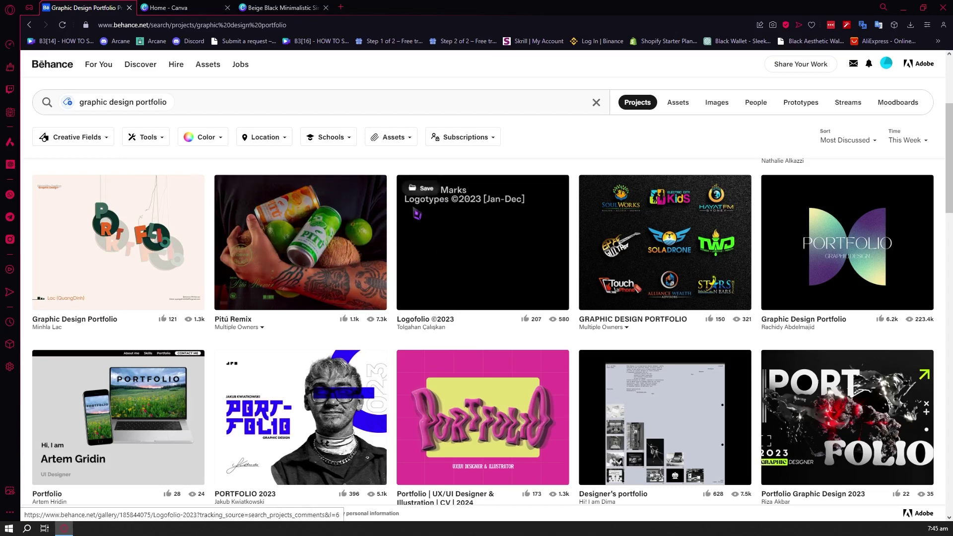
pyautogui.scroll(-2, 391, 291)
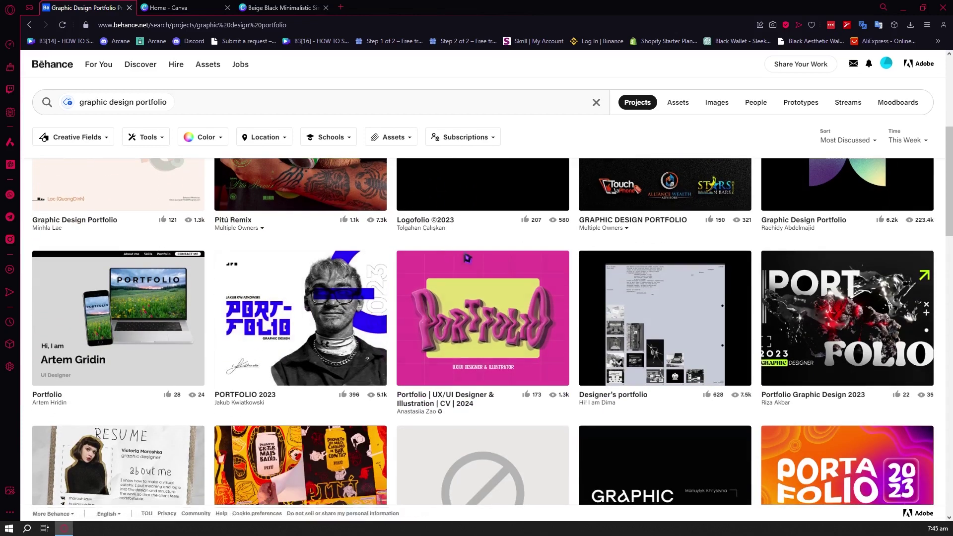
pyautogui.click(863, 143)
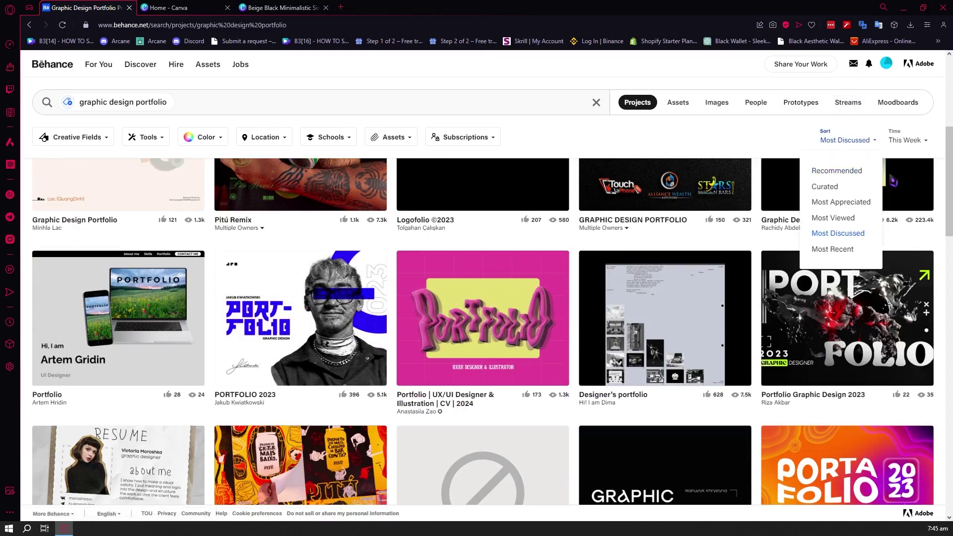
pyautogui.click(847, 221)
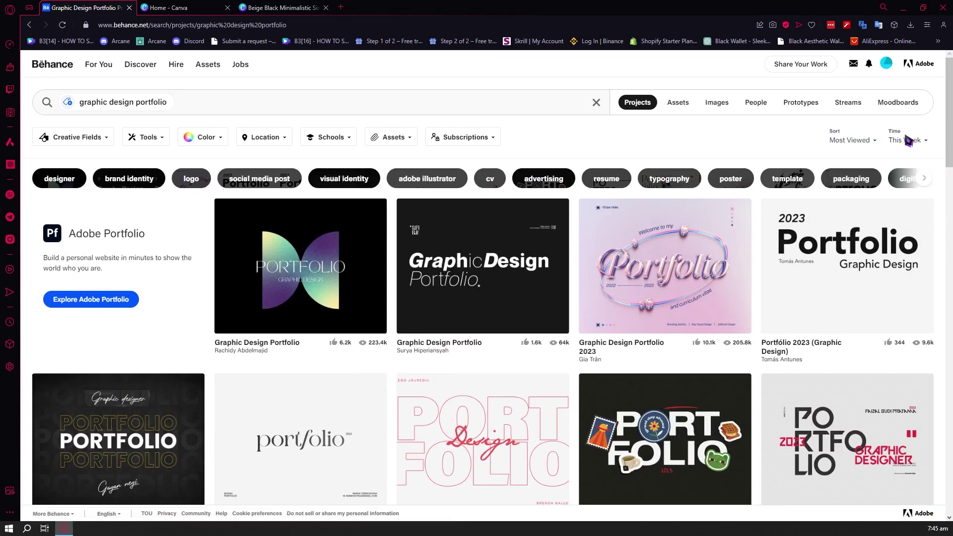
# Step: Set the time range of the Most Viewed results to This Month
pyautogui.click(902, 144)
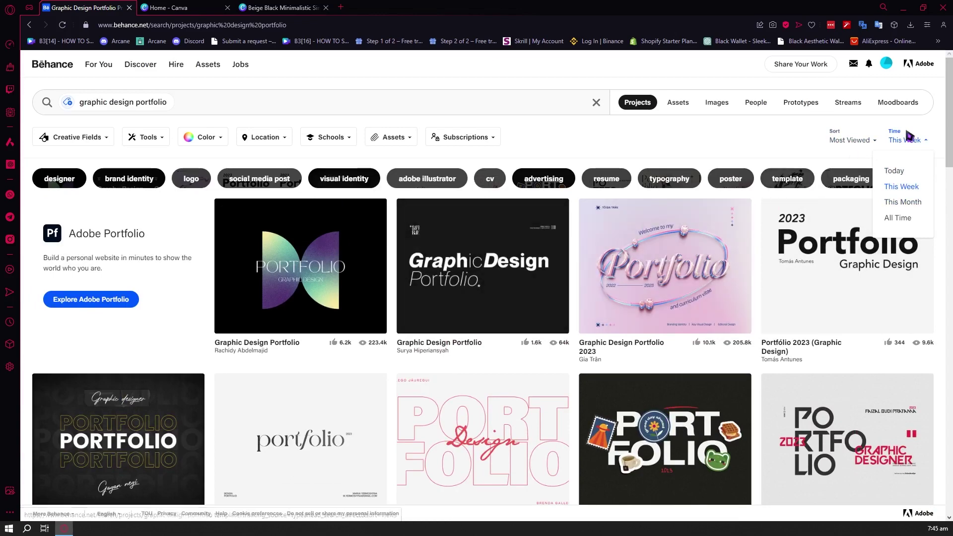
pyautogui.click(869, 141)
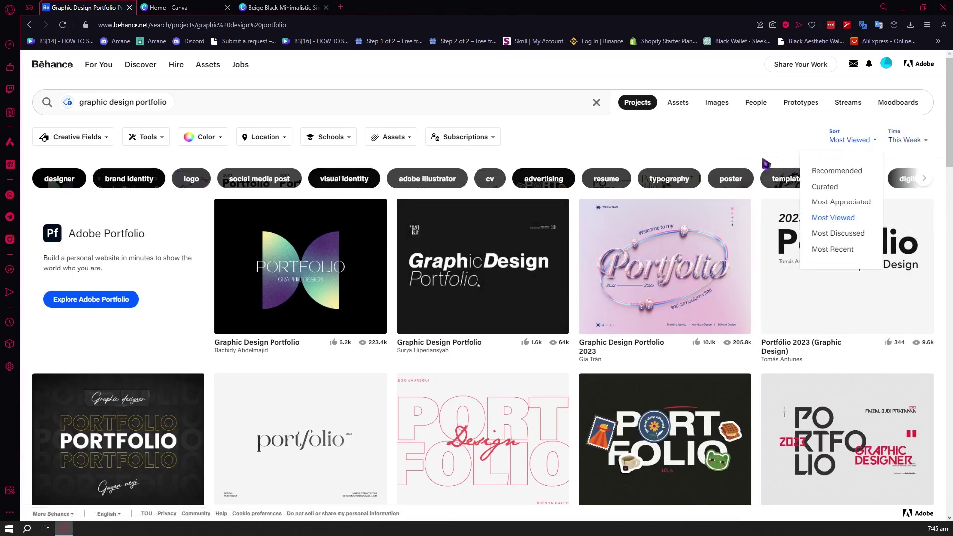
pyautogui.scroll(-2, 576, 244)
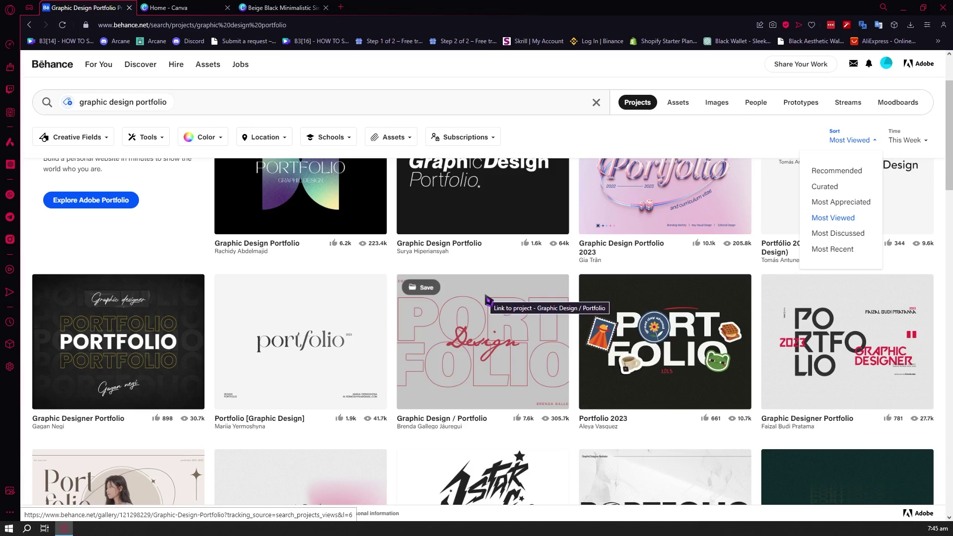
pyautogui.click(910, 140)
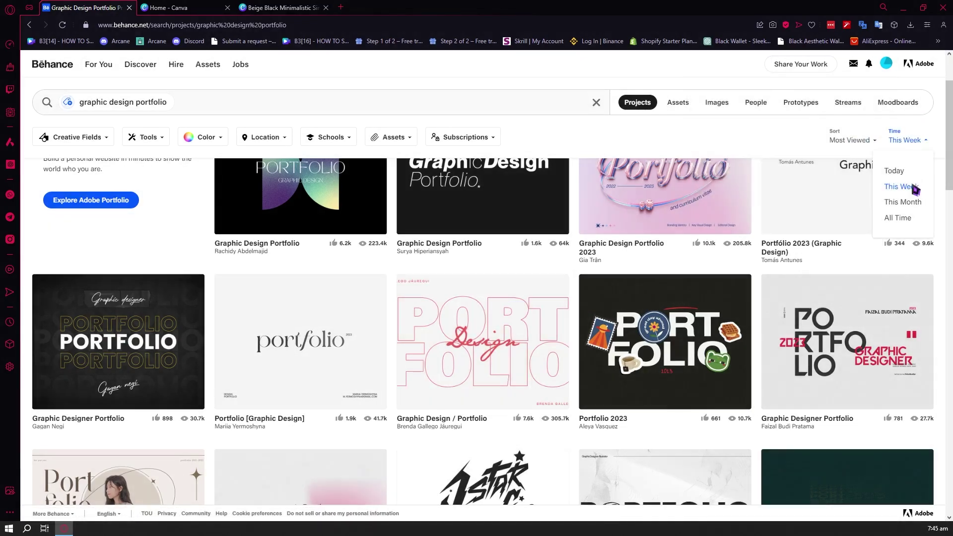
pyautogui.scroll(1, 616, 241)
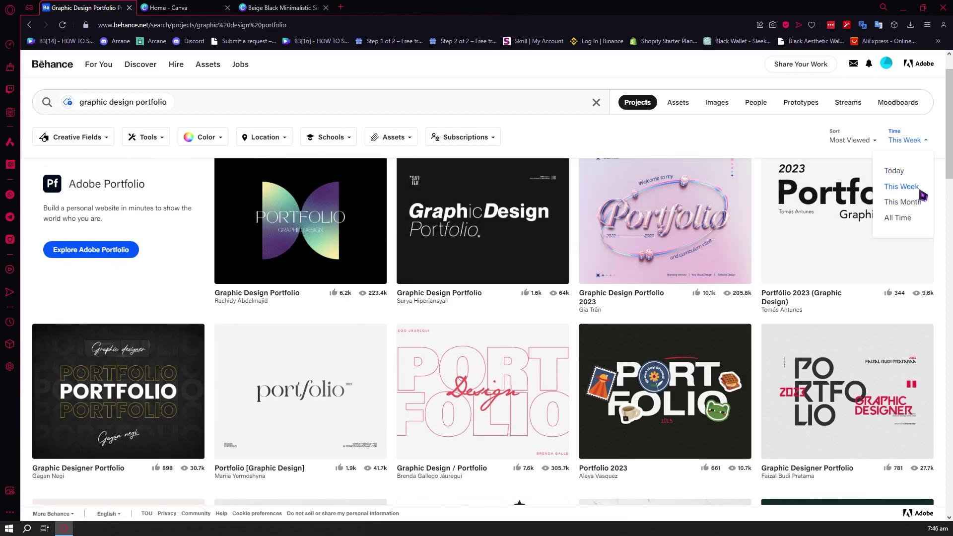
pyautogui.click(910, 203)
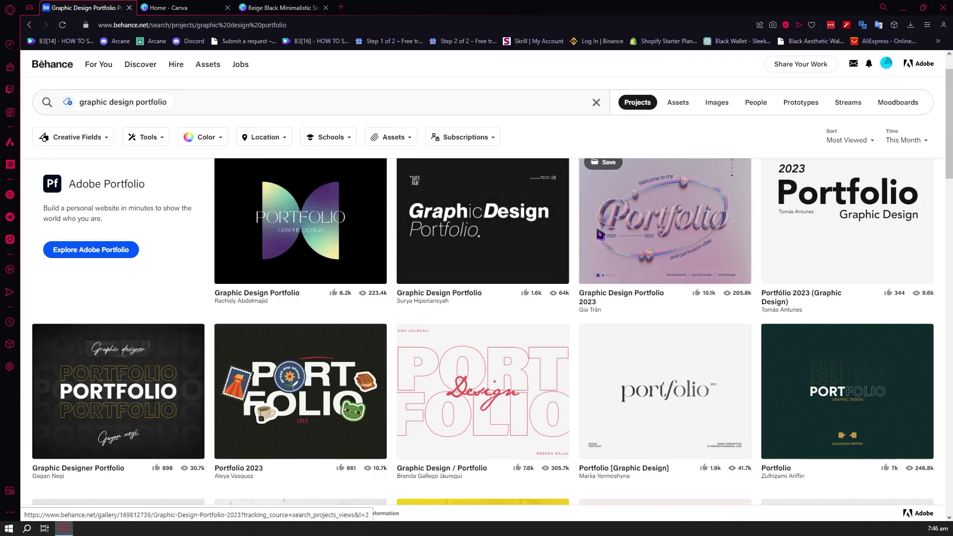
# Step: Look over this month's results and open the first Graphic Design Portfolio project, with the gradient half circles on its black cover
pyautogui.scroll(-4, 600, 235)
pyautogui.scroll(3, 472, 265)
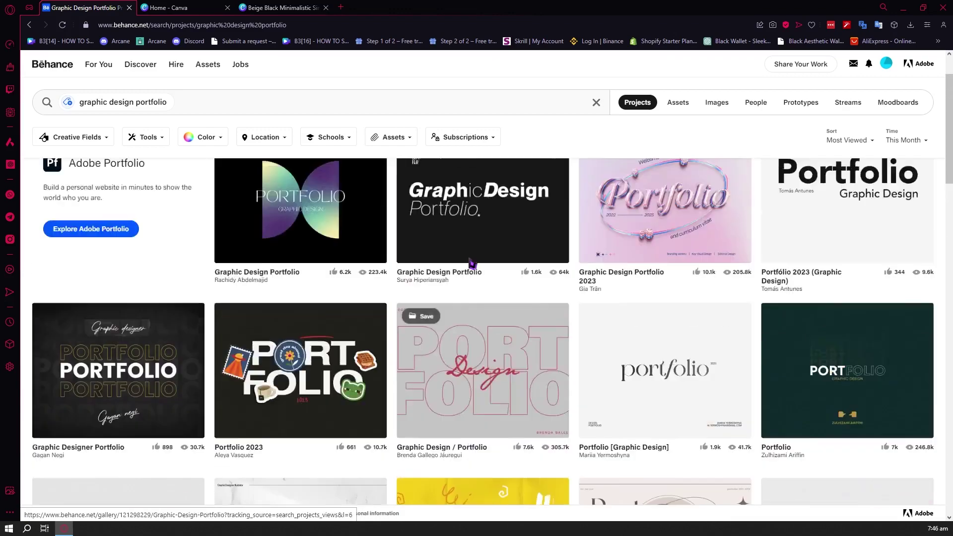
pyautogui.scroll(2, 565, 244)
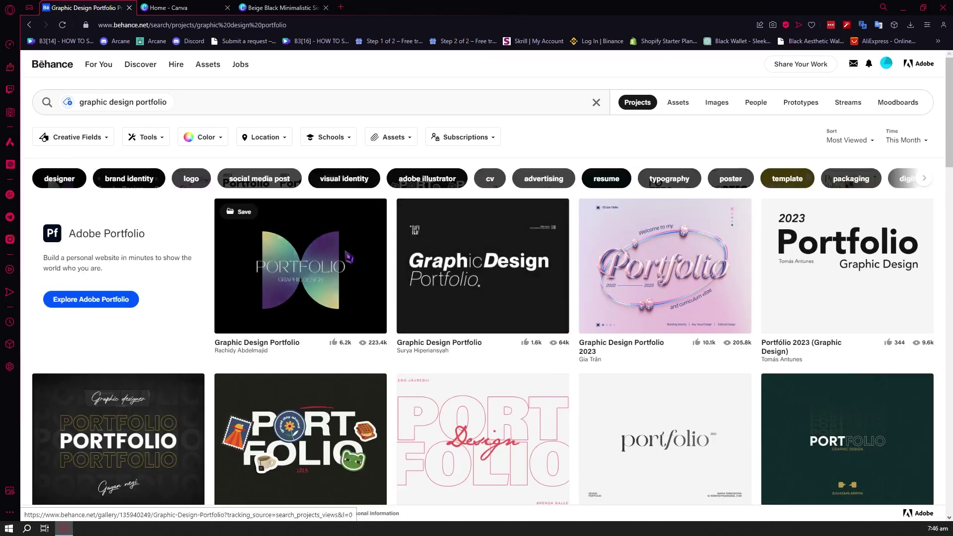
pyautogui.click(353, 298)
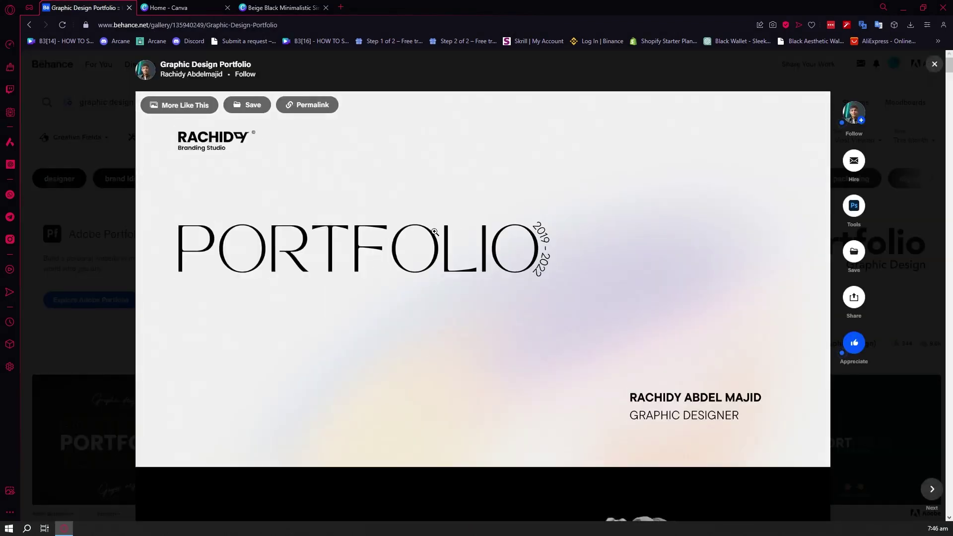
# Step: Examine the project's introduction, branding and packaging pages, including Slappy's Chowder House and Thimar, and return to the search results
pyautogui.scroll(-7, 435, 232)
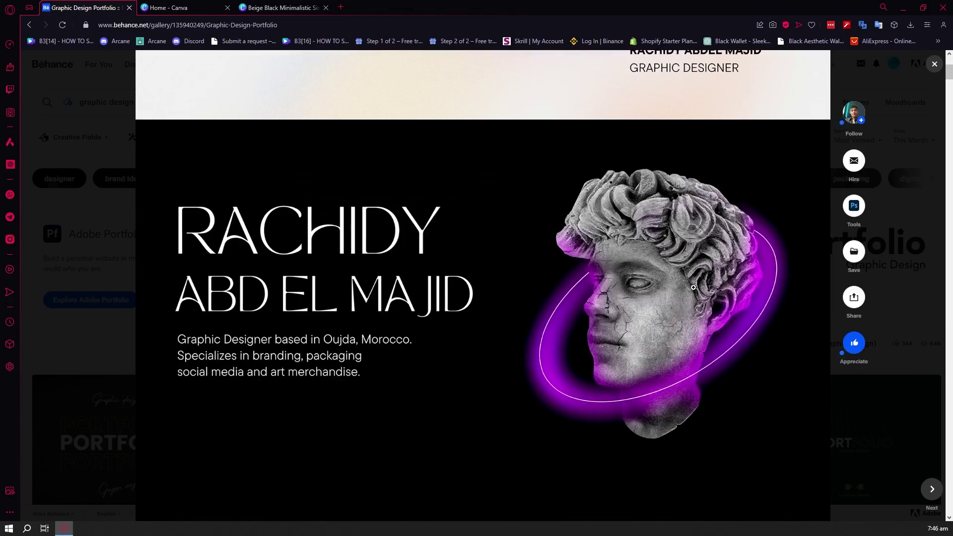
pyautogui.scroll(-12, 680, 264)
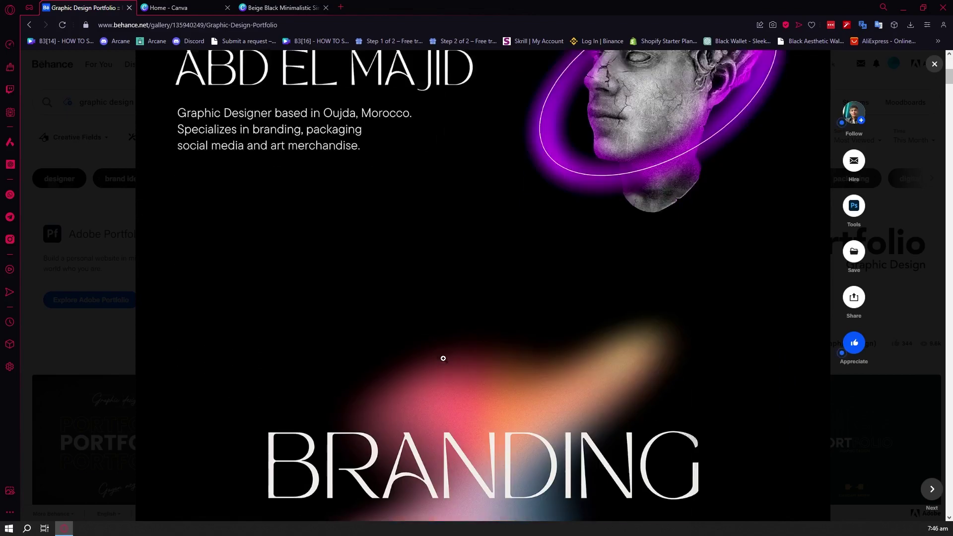
pyautogui.scroll(-10, 524, 338)
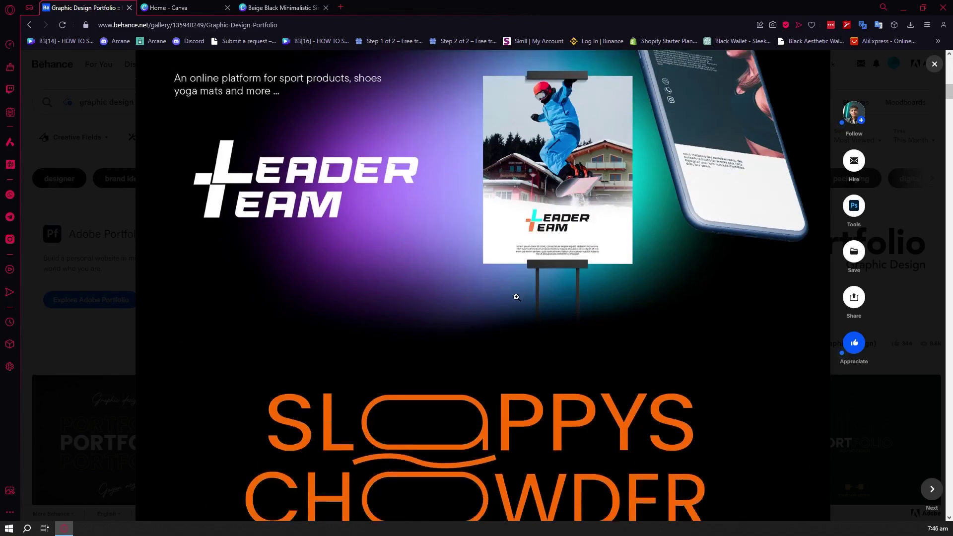
pyautogui.scroll(-3, 441, 277)
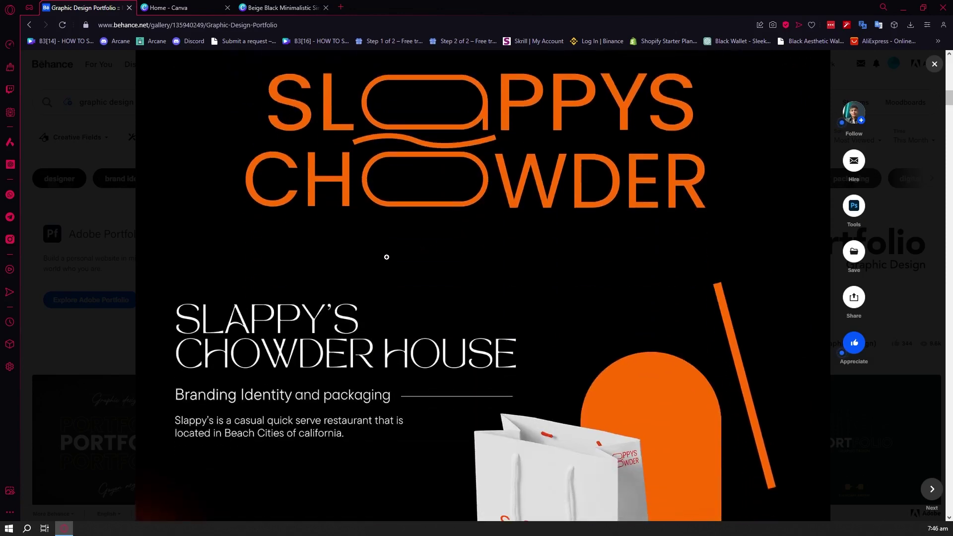
pyautogui.scroll(-13, 395, 251)
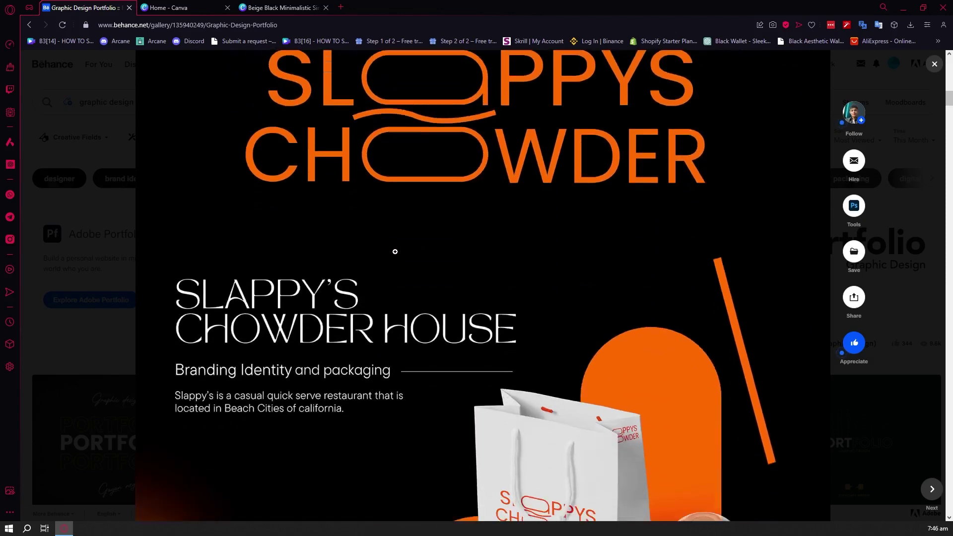
pyautogui.scroll(-3, 468, 227)
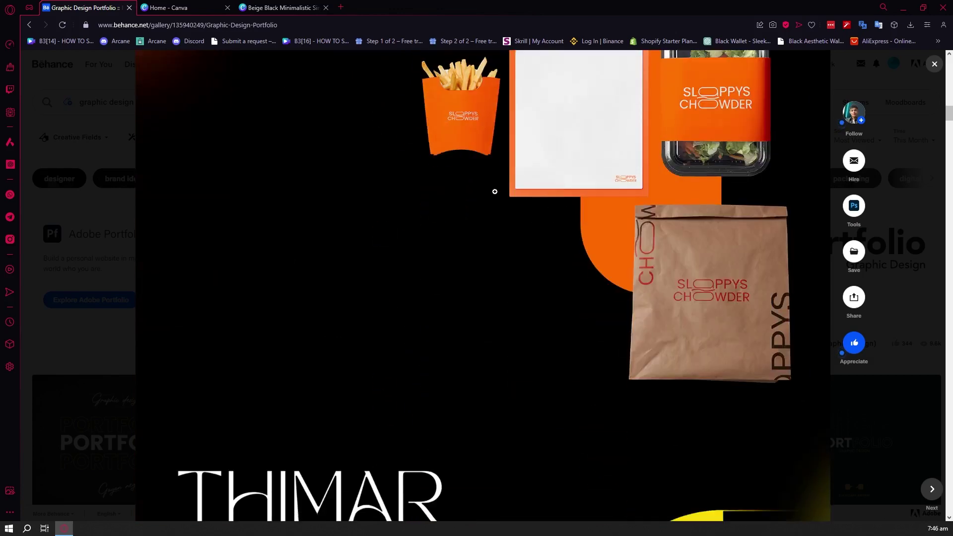
pyautogui.scroll(-10, 478, 188)
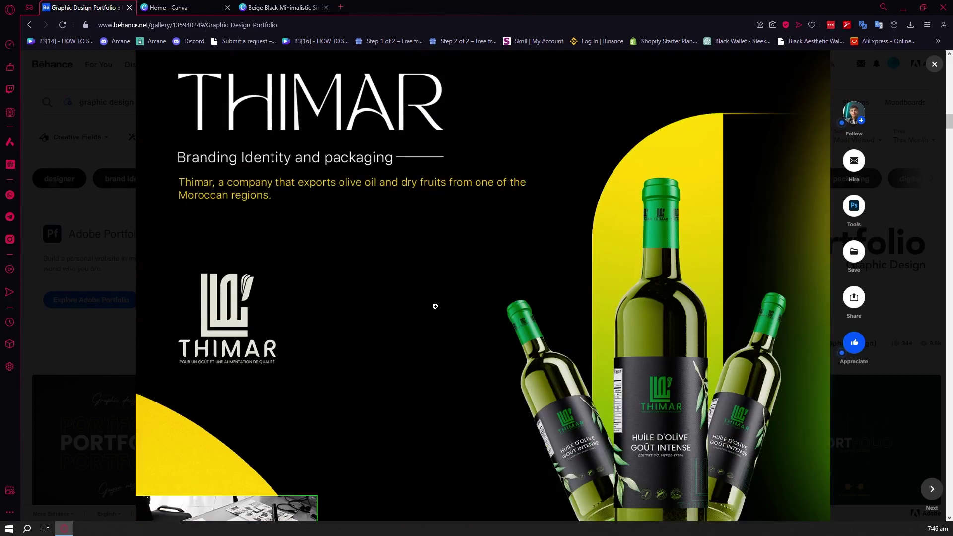
pyautogui.scroll(7, 632, 331)
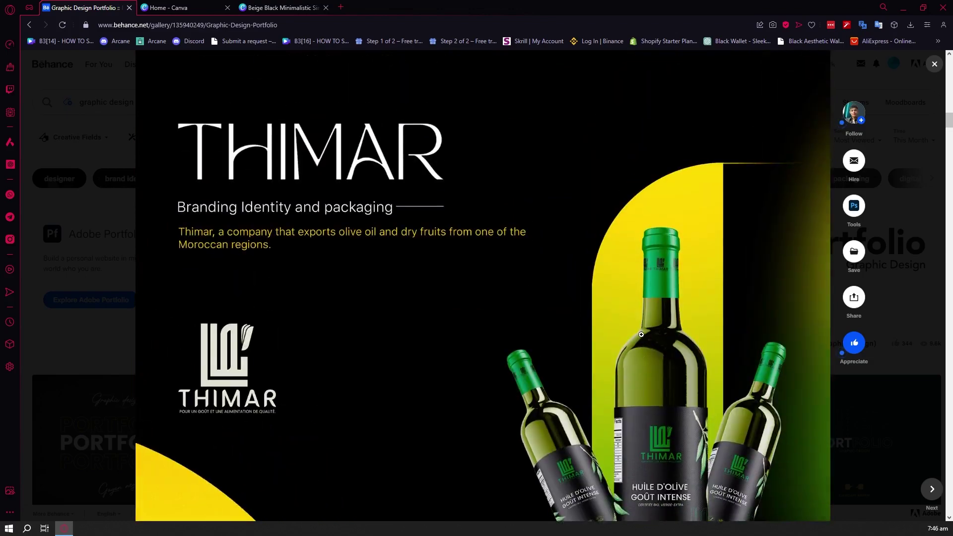
pyautogui.click(77, 118)
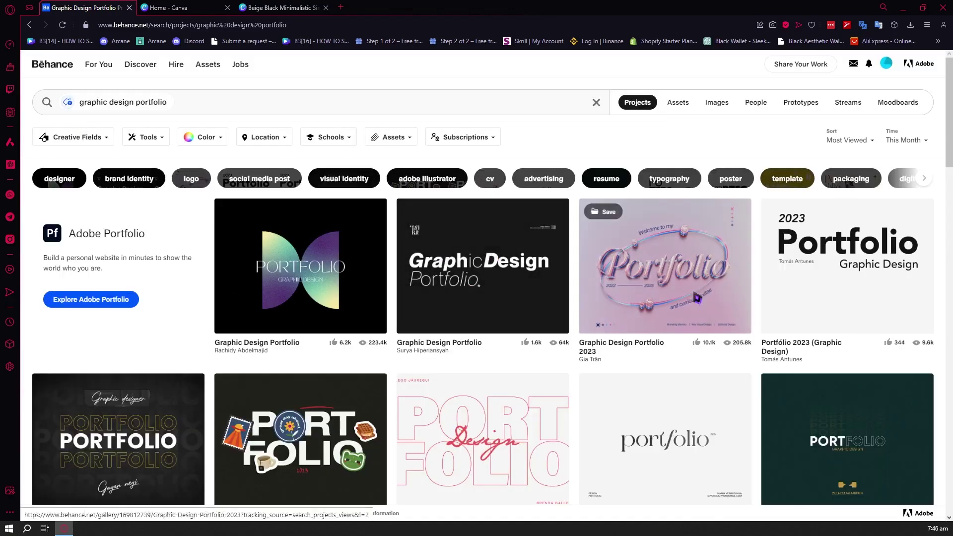
# Step: Open the second Graphic Design Portfolio project, with the black typographic cover, and examine its cover, résumé and first Samsung Galaxy A Series pages
pyautogui.click(497, 293)
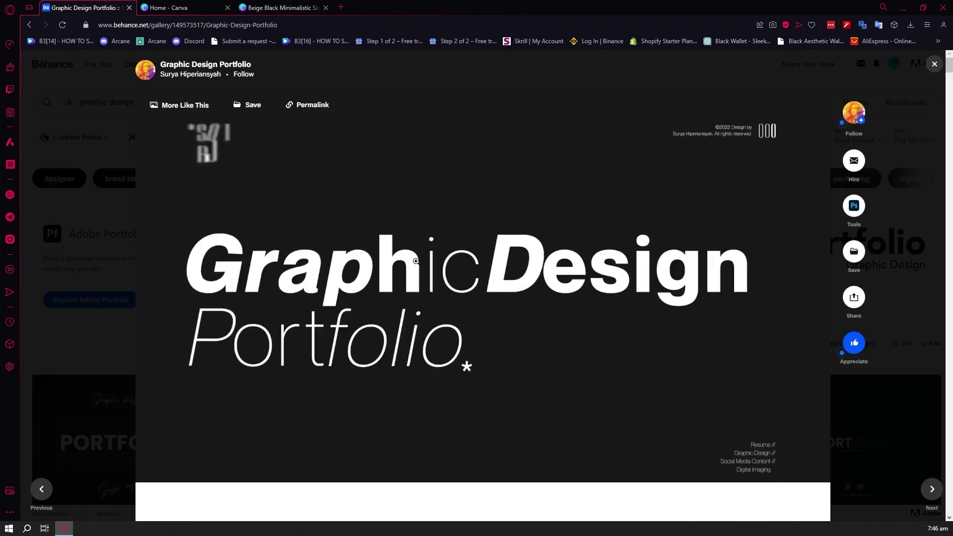
pyautogui.scroll(-3, 416, 268)
pyautogui.scroll(-10, 416, 274)
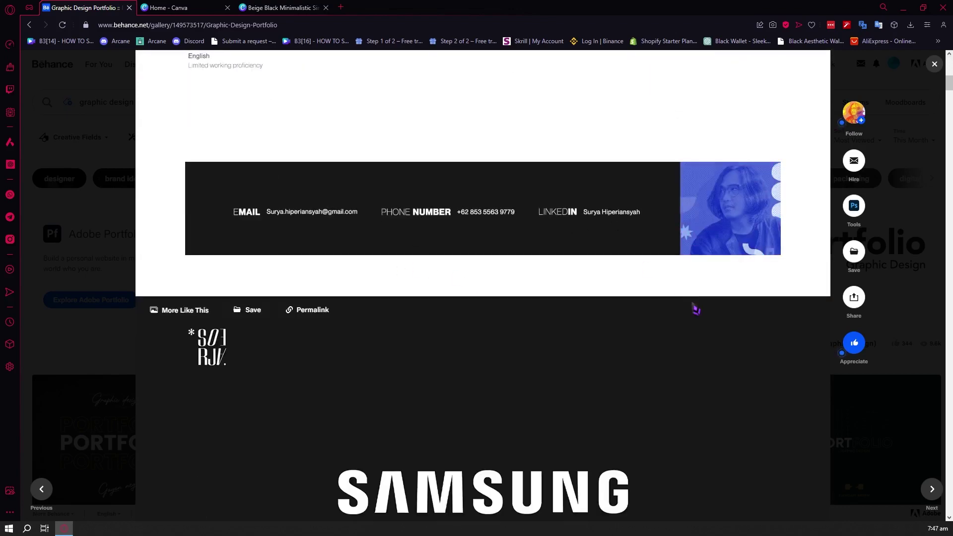
pyautogui.scroll(-10, 528, 386)
pyautogui.scroll(-5, 600, 370)
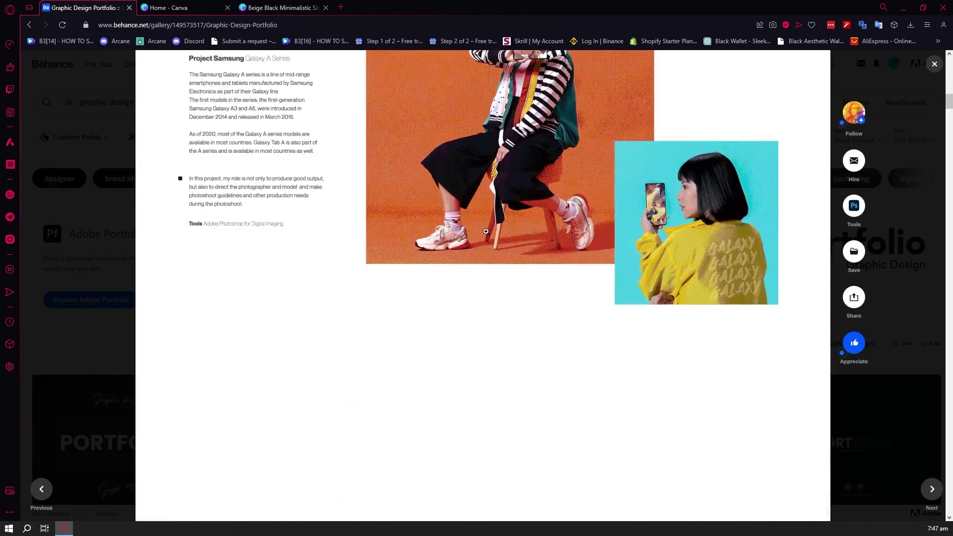
pyautogui.scroll(-15, 486, 232)
pyautogui.scroll(5, 408, 225)
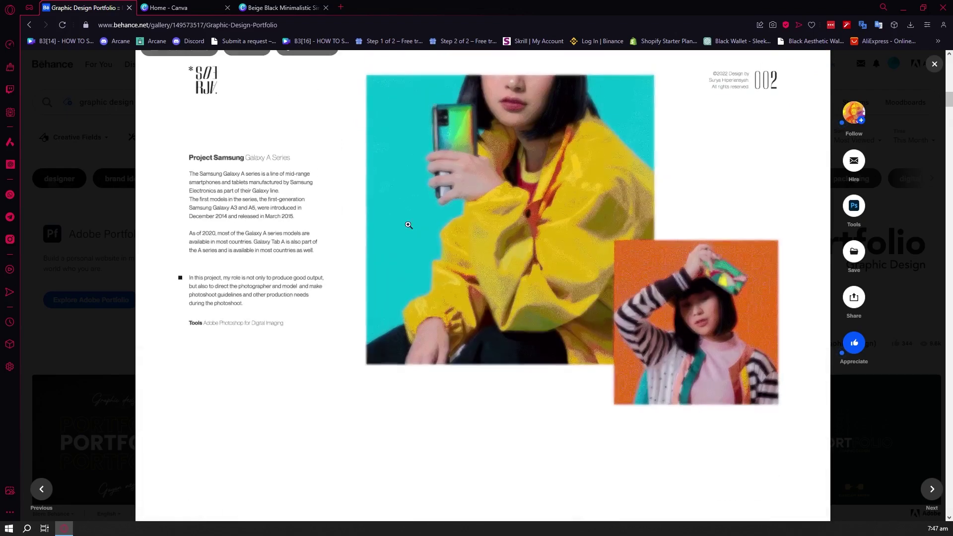
pyautogui.scroll(-10, 428, 219)
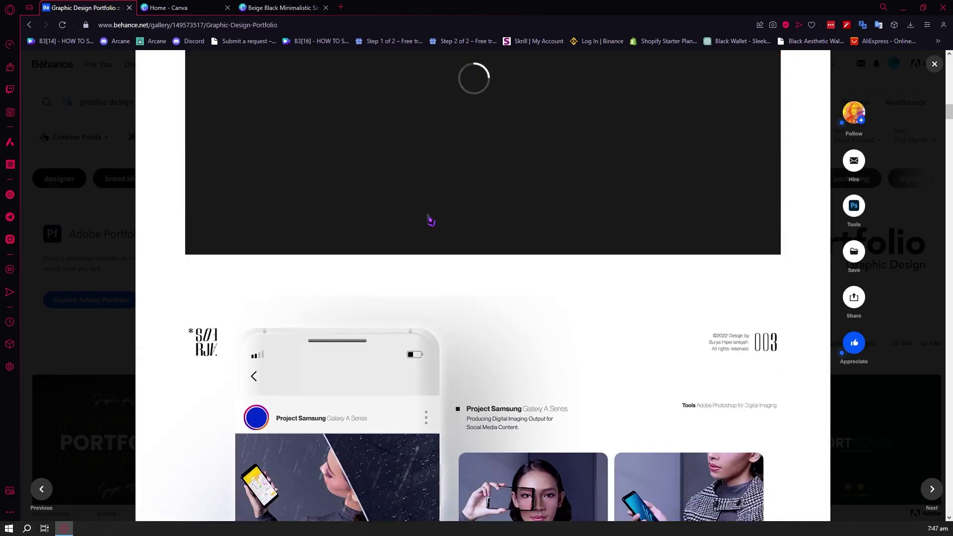
# Step: Examine the project's Samsung social media, Galaxy J Series sticker and Galaxy Team pages, and return to the search results
pyautogui.scroll(-13, 430, 220)
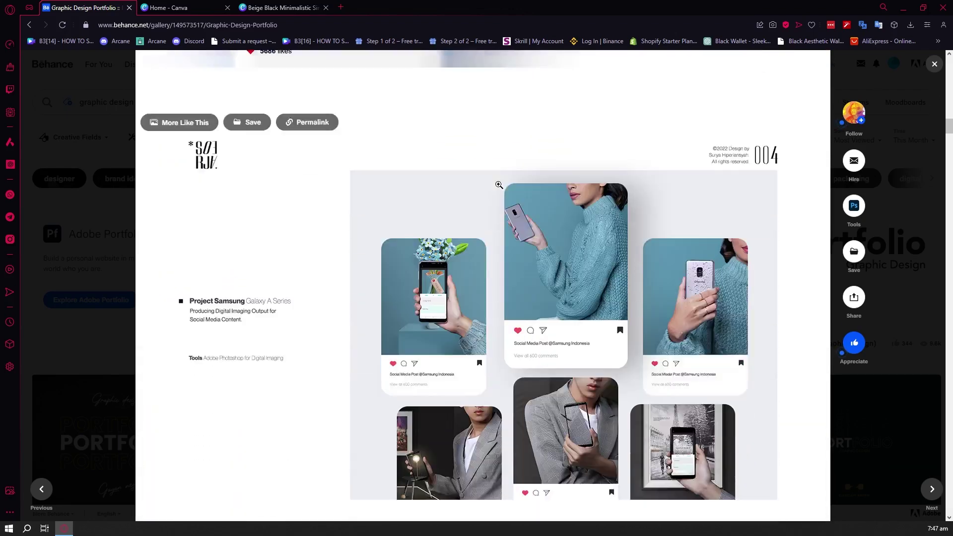
pyautogui.scroll(-15, 499, 185)
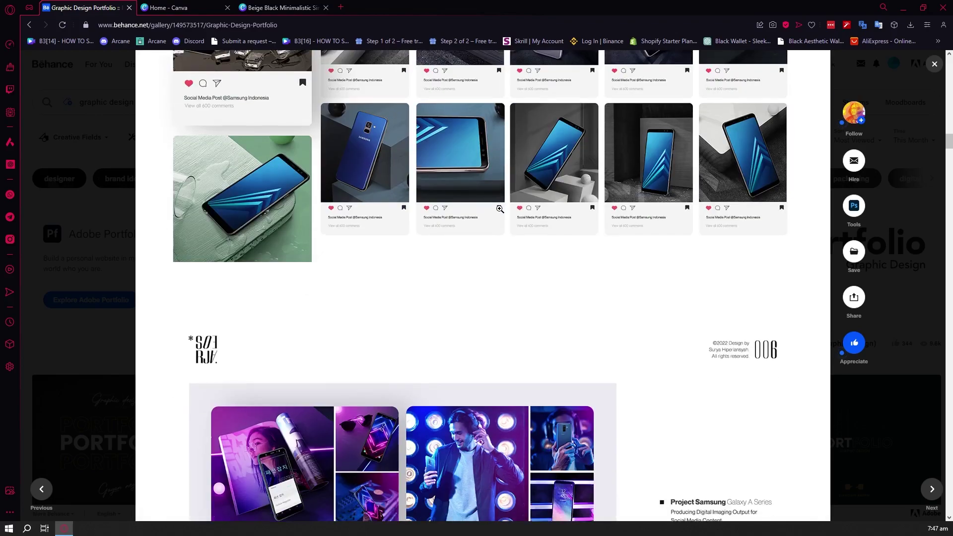
pyautogui.scroll(-12, 500, 219)
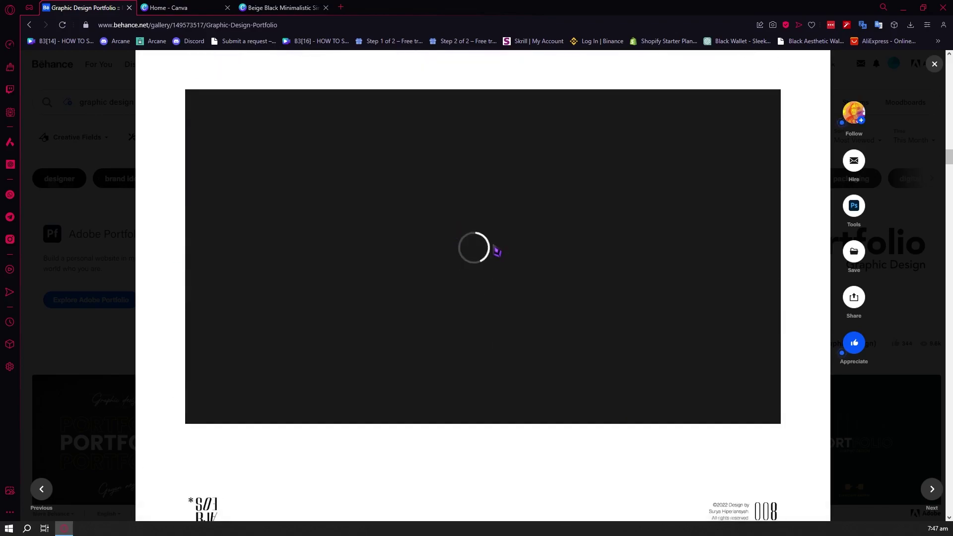
pyautogui.scroll(-15, 497, 251)
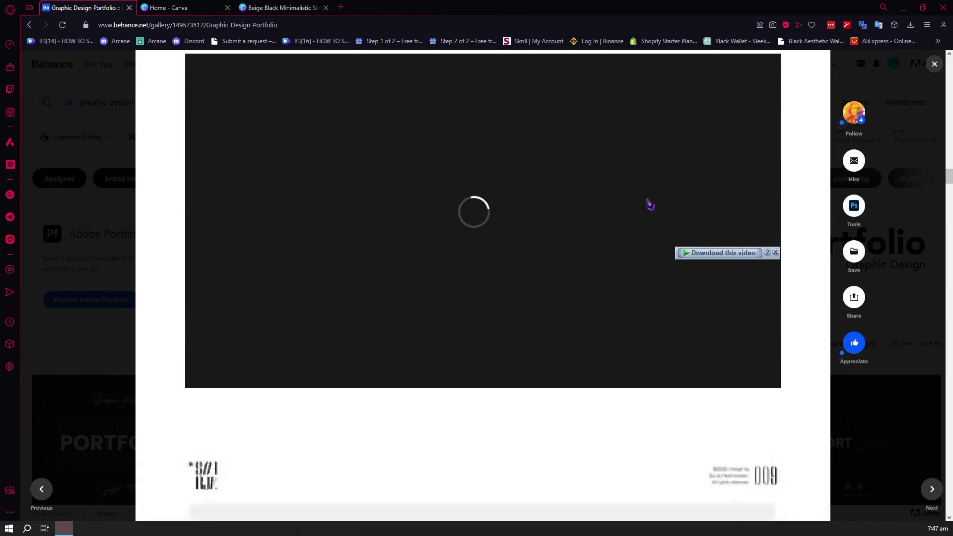
pyautogui.scroll(-15, 528, 296)
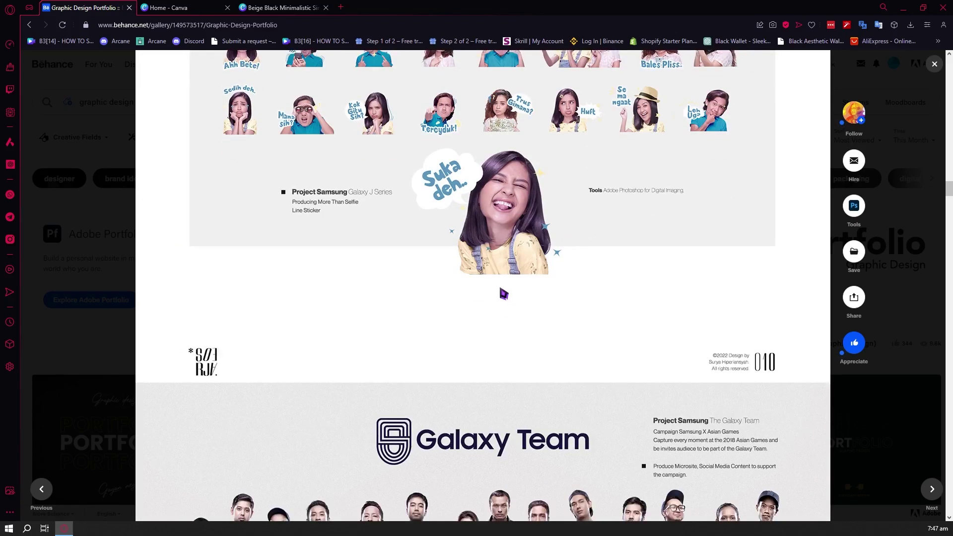
pyautogui.scroll(-4, 504, 291)
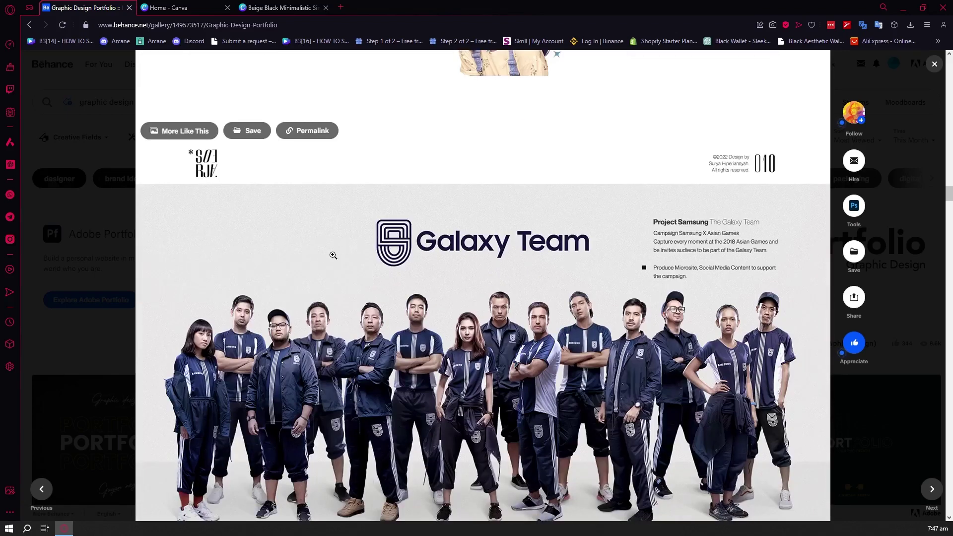
pyautogui.click(102, 203)
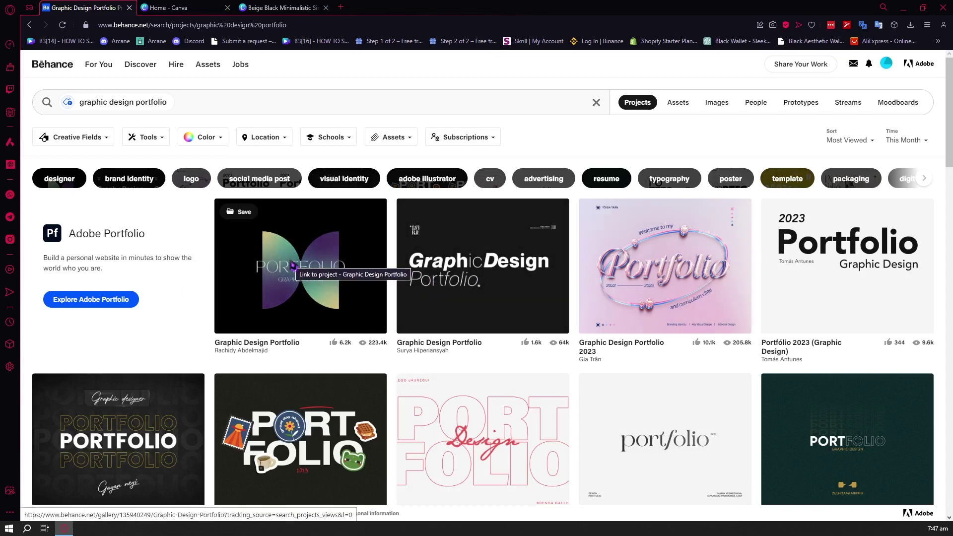
# Step: Switch to the Beige Black Minimalistic portfolio design in Canva and look over its cover page and the start of page 2
pyautogui.click(280, 8)
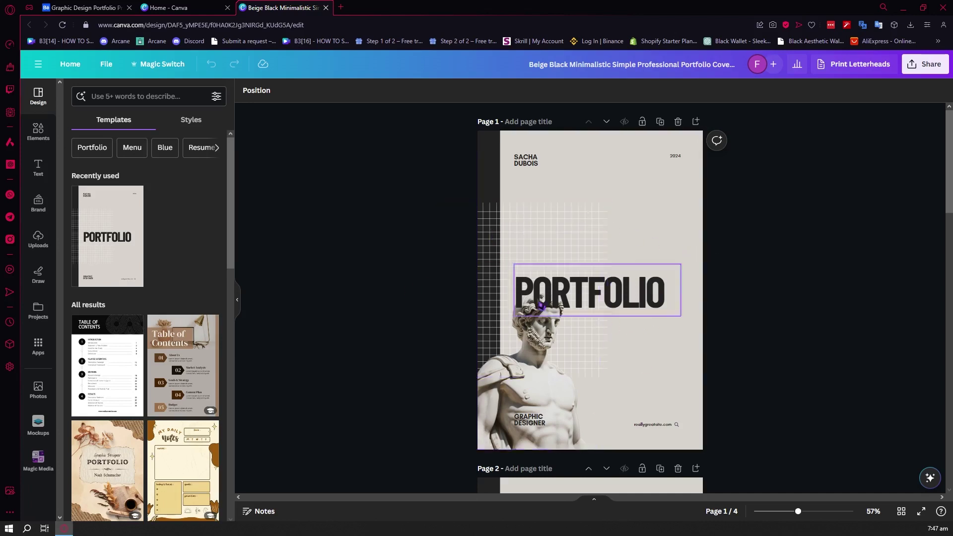
pyautogui.scroll(-2, 613, 256)
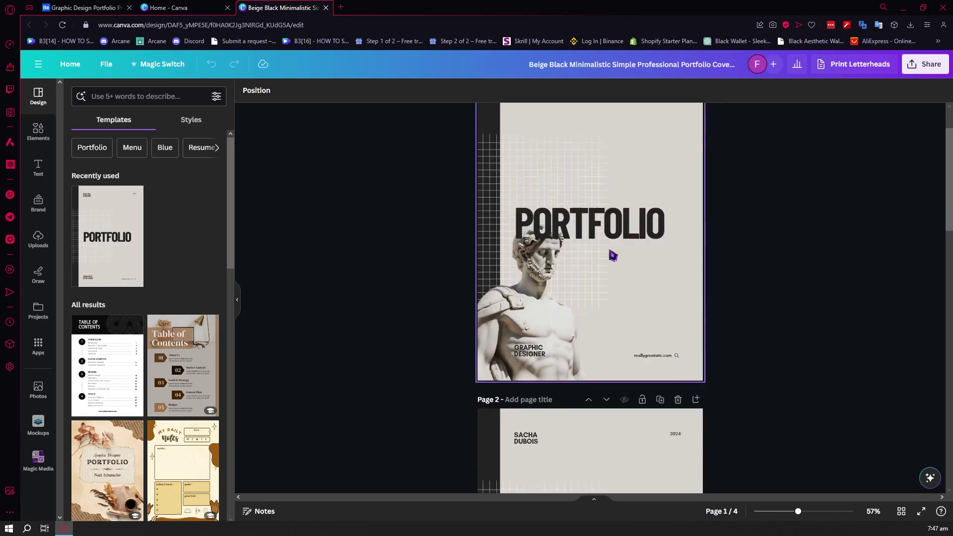
pyautogui.scroll(2, 617, 270)
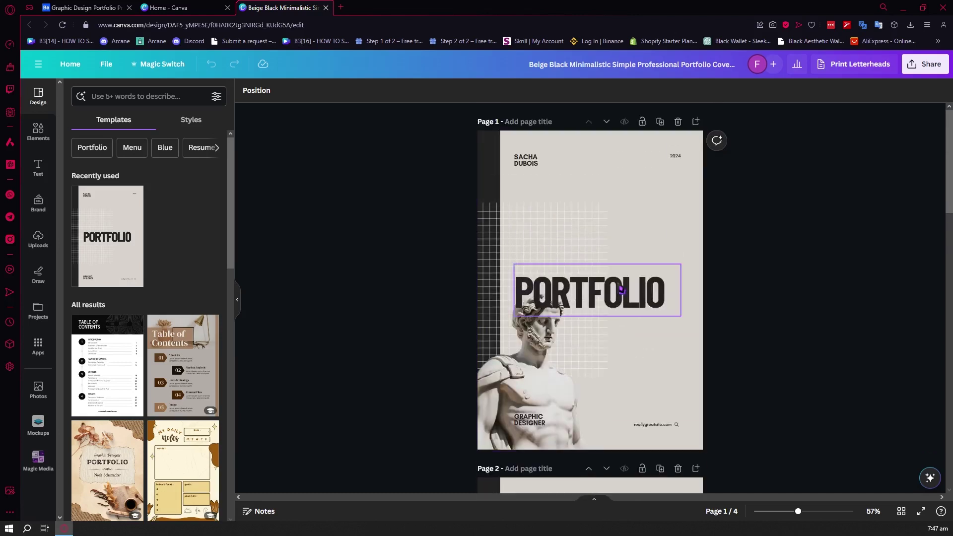
pyautogui.scroll(-4, 638, 282)
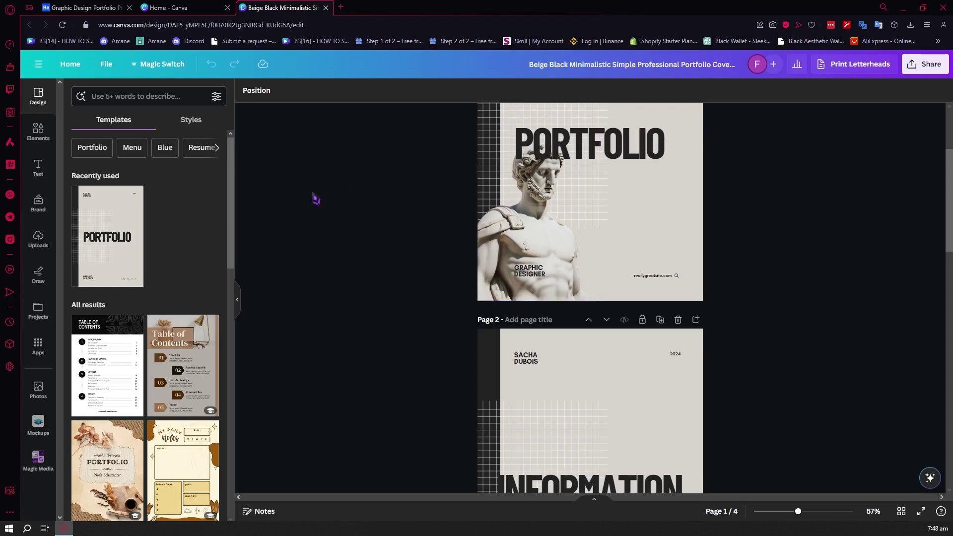
pyautogui.scroll(4, 588, 318)
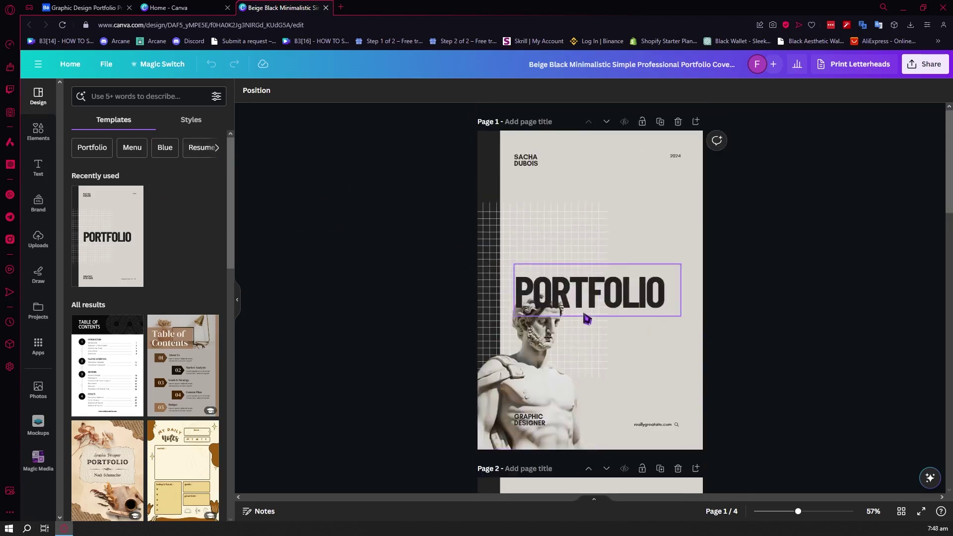
pyautogui.scroll(-4, 589, 313)
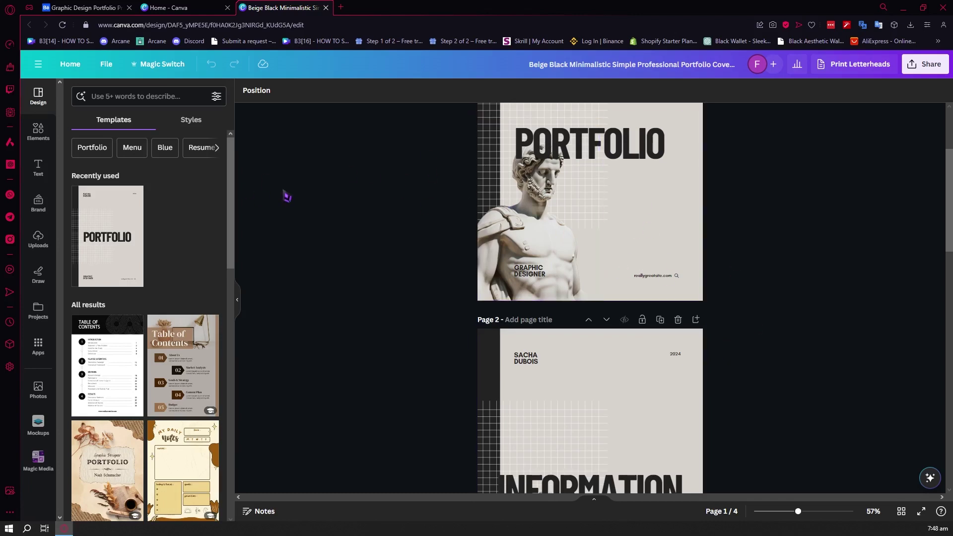
pyautogui.scroll(4, 479, 267)
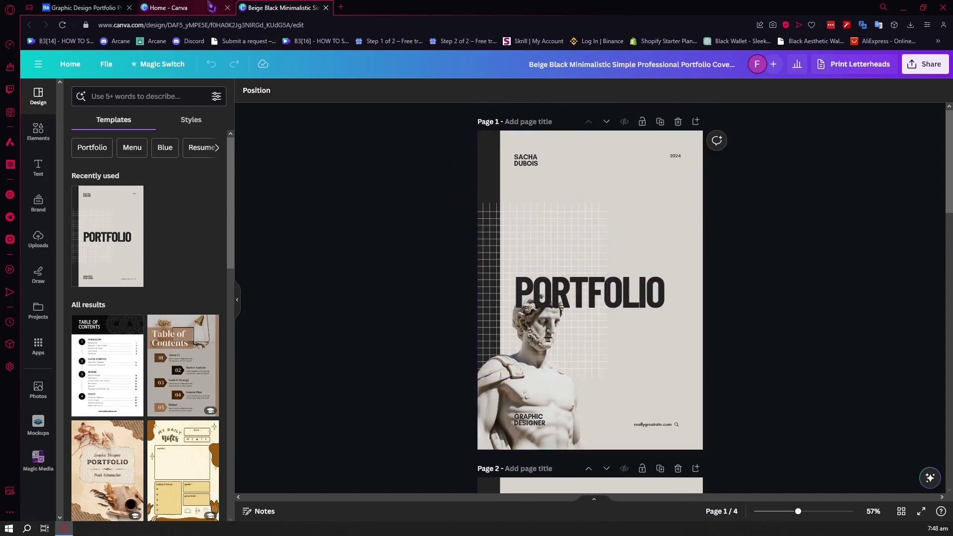
# Step: Search the Canva templates for "portfolio" from the home page and look over the resulting portfolio designs
pyautogui.click(164, 7)
pyautogui.scroll(1, 315, 203)
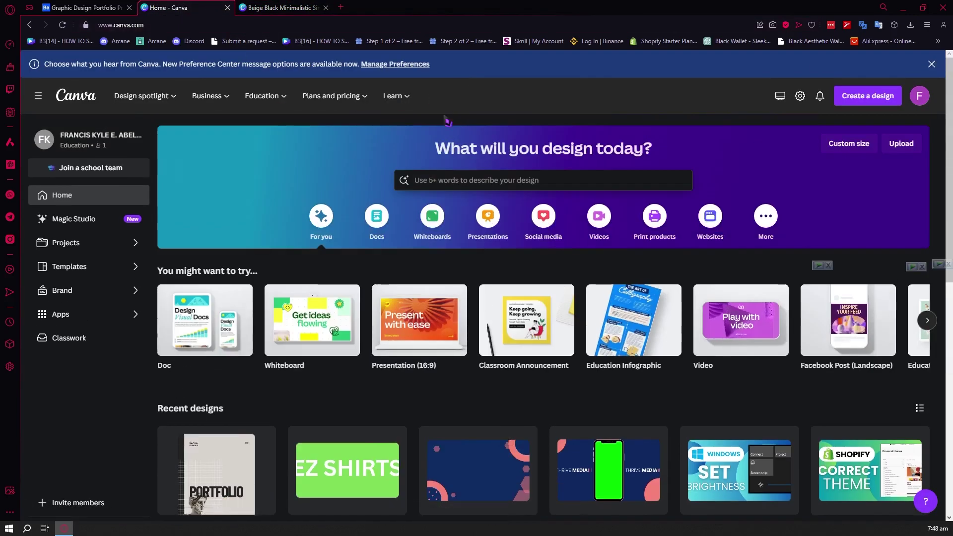
pyautogui.click(467, 180)
pyautogui.write('po')
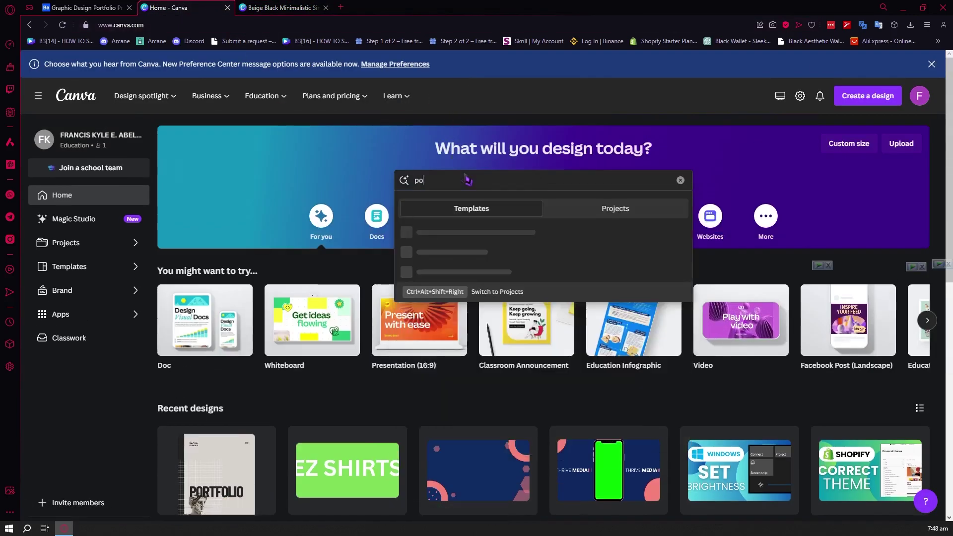
pyautogui.write('rtfolio')
pyautogui.press('Return')
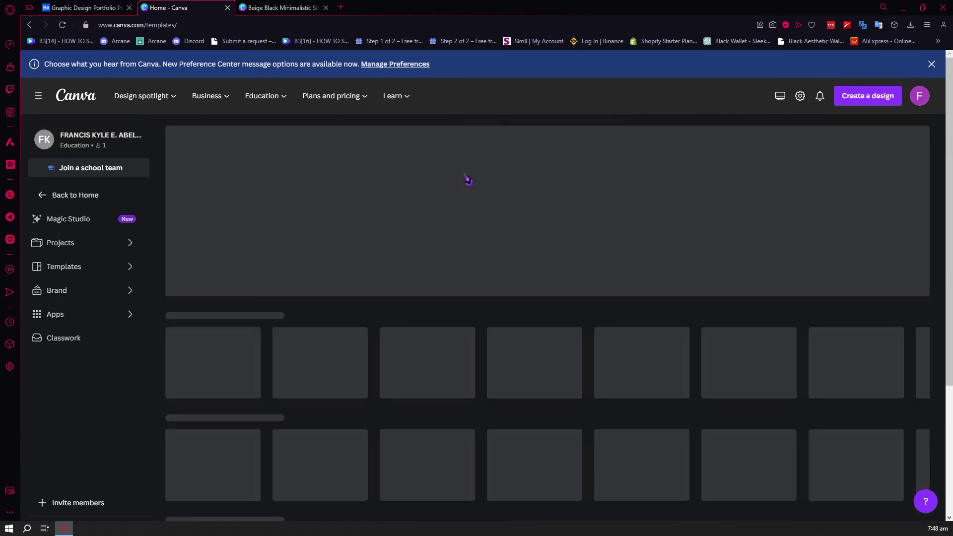
pyautogui.scroll(-3, 418, 336)
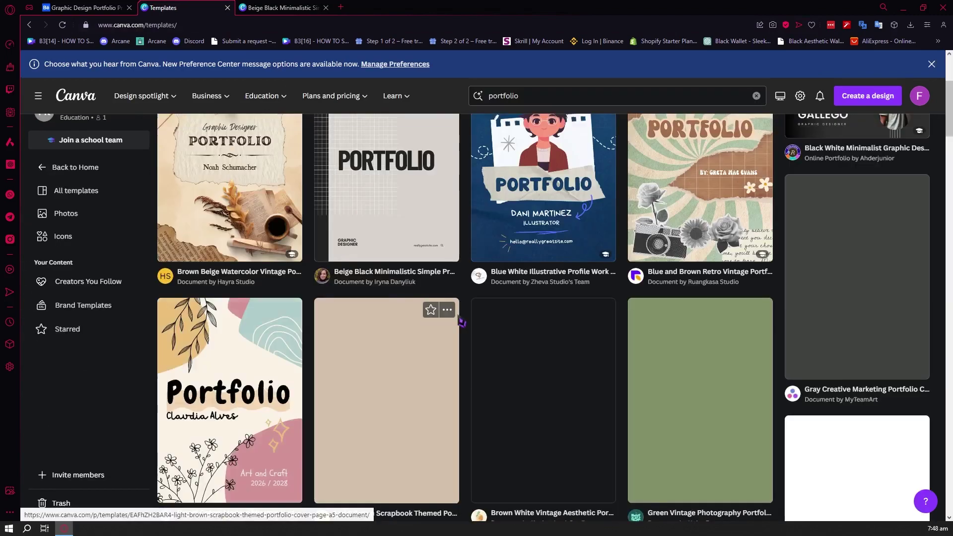
pyautogui.scroll(-15, 498, 207)
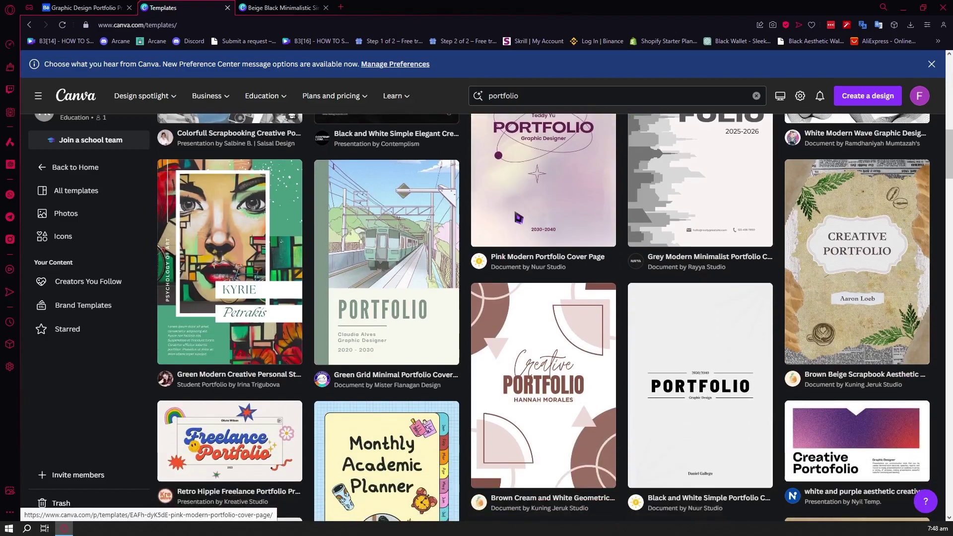
pyautogui.scroll(-5, 529, 246)
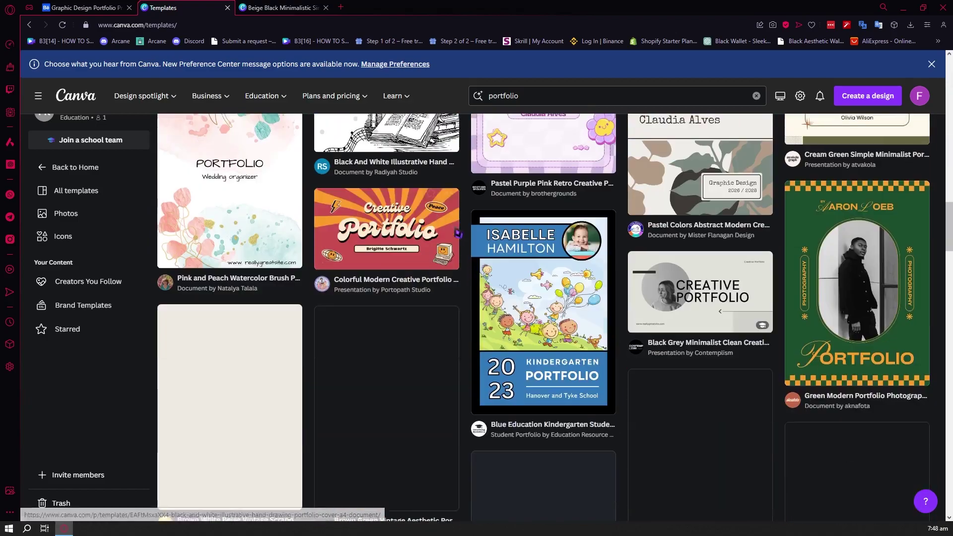
# Step: Return to the beige portfolio design and enter the Magic Media image prompt "STATUE FACE OF A GREEK WITH A VERY SERIOUS FACE"
pyautogui.click(297, 9)
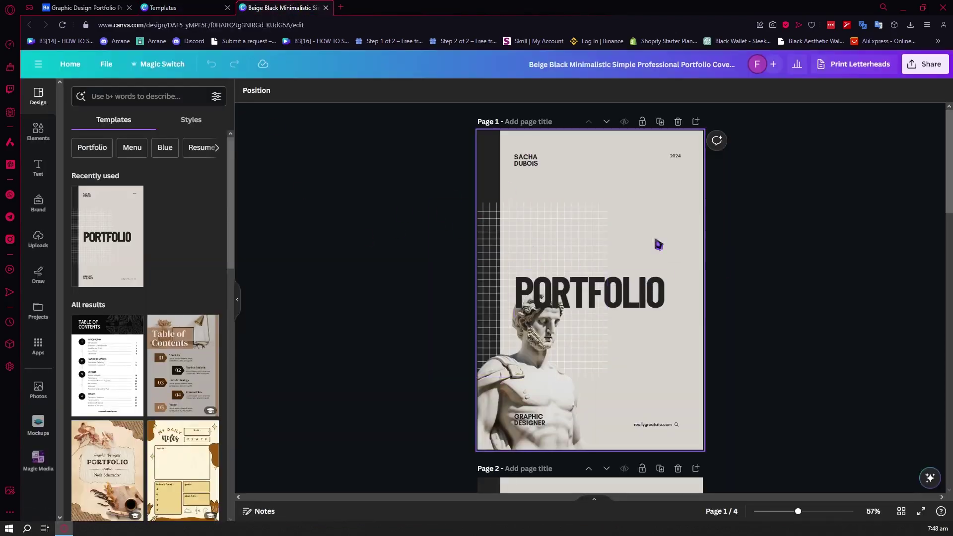
pyautogui.scroll(-3, 475, 293)
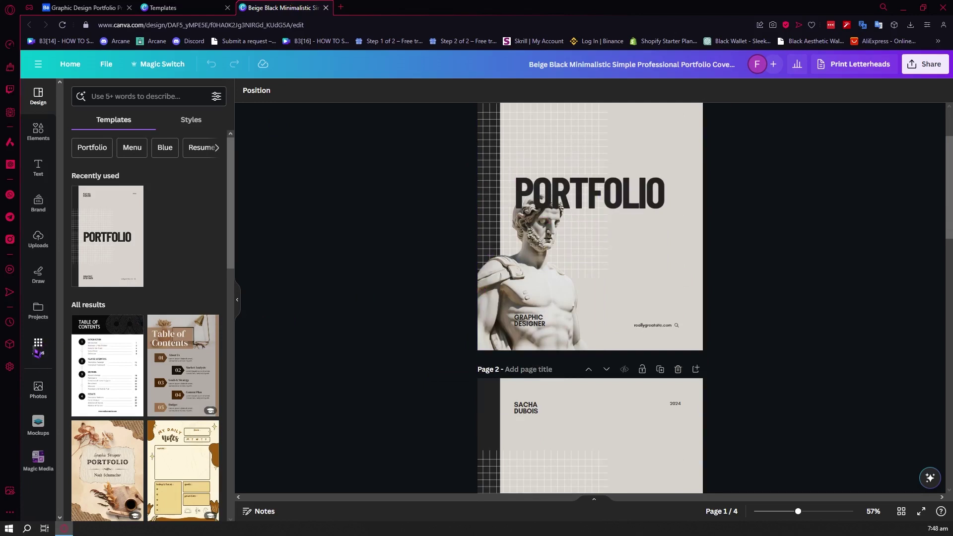
pyautogui.click(38, 464)
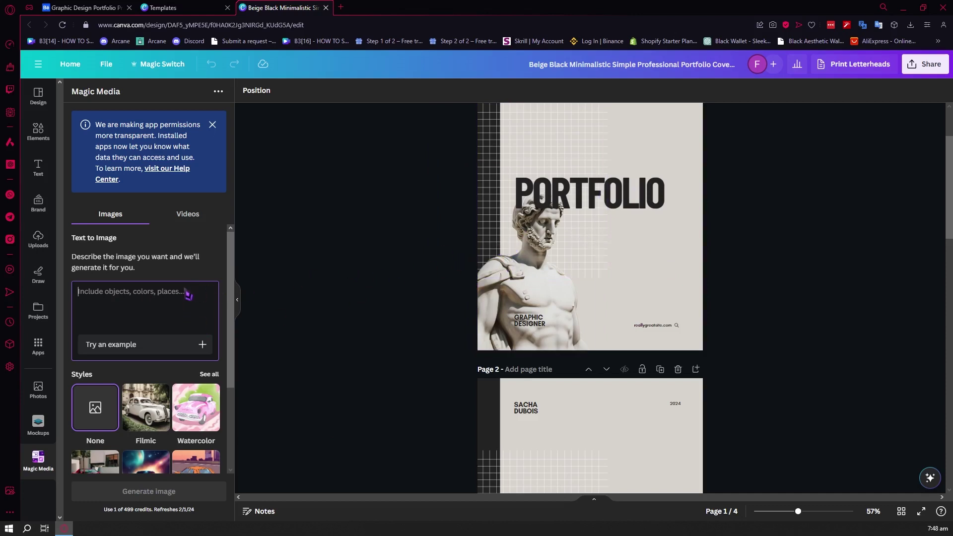
pyautogui.write('F')
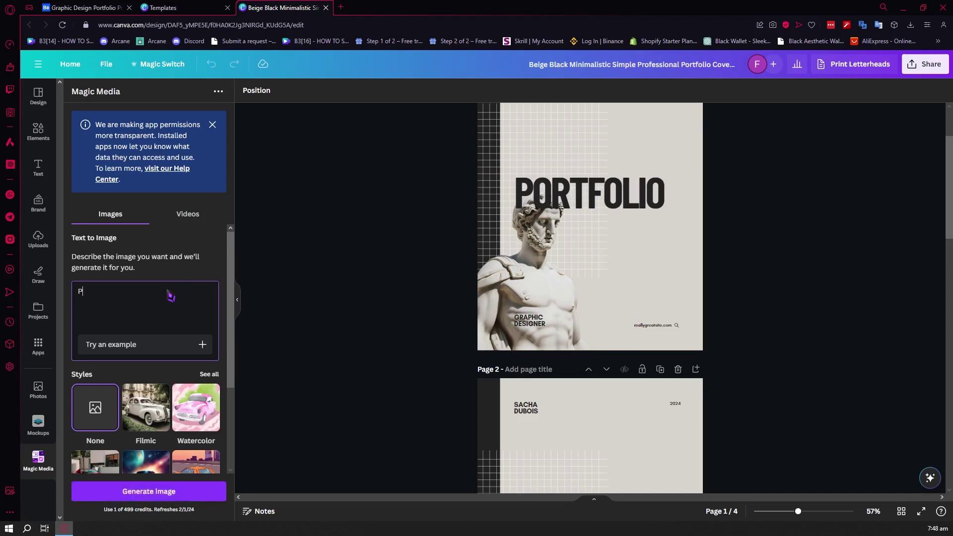
pyautogui.press('BackSpace')
pyautogui.write('FACE')
pyautogui.press('BackSpace')
pyautogui.press('BackSpace')
pyautogui.press('BackSpace')
pyautogui.write('STAT')
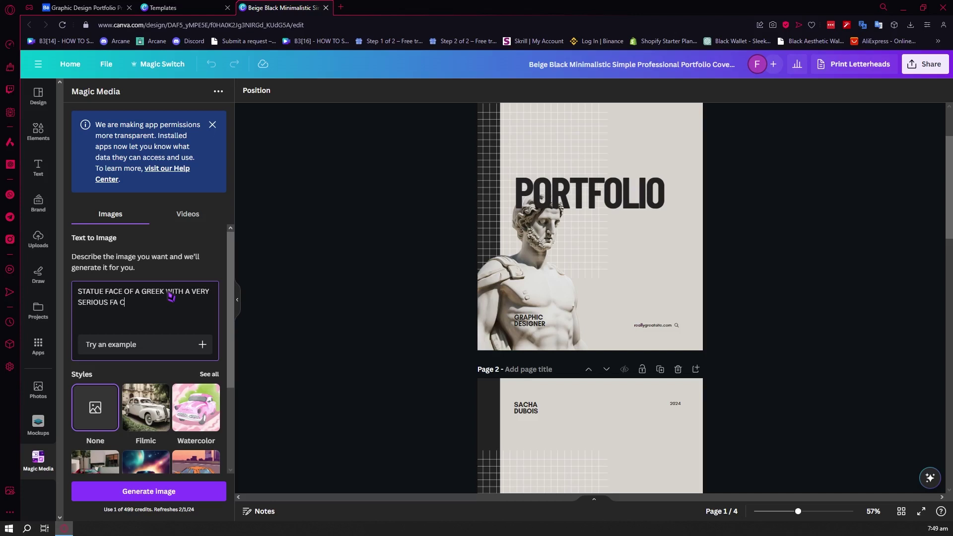
# Step: Generate the statue images in the Filmic style with the Portrait aspect ratio
pyautogui.scroll(-3, 146, 271)
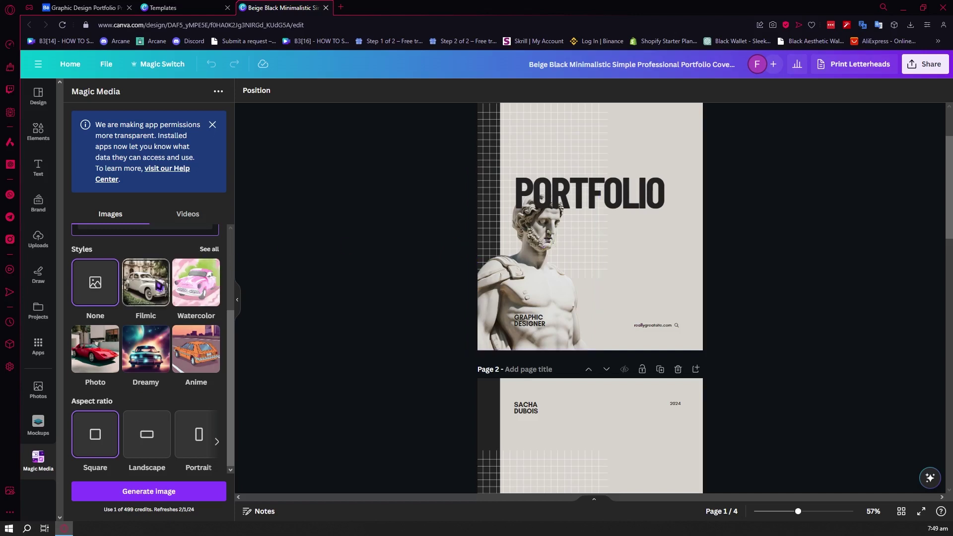
pyautogui.click(157, 287)
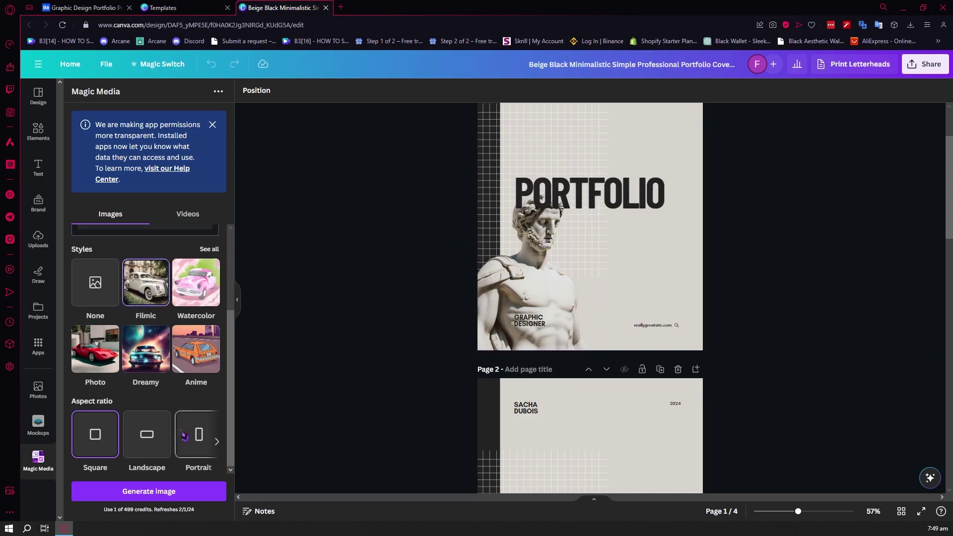
pyautogui.click(204, 437)
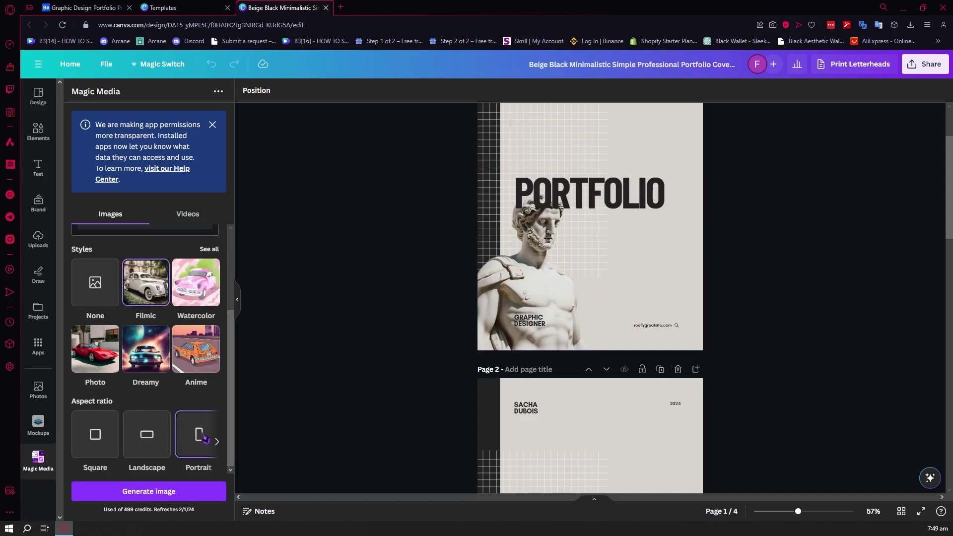
pyautogui.click(155, 494)
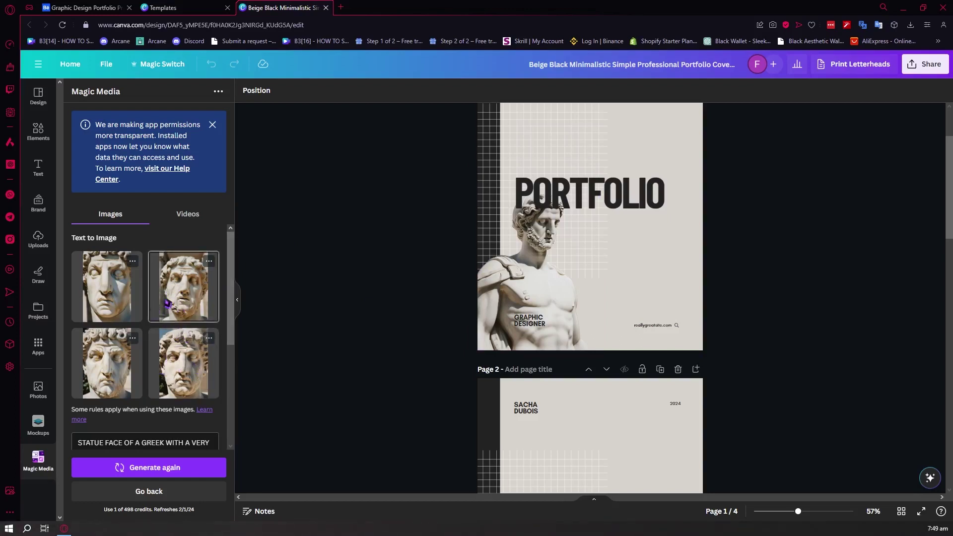
# Step: Place the first generated statue face on the cover page, beside the existing statue and overlapping the lower edge of the PORTFOLIO title
pyautogui.moveTo(112, 304); pyautogui.dragTo(630, 247)
pyautogui.moveTo(637, 252)
pyautogui.mouseDown()
pyautogui.moveTo(619, 159)
pyautogui.moveTo(632, 274)
pyautogui.moveTo(630, 263)
pyautogui.mouseUp()
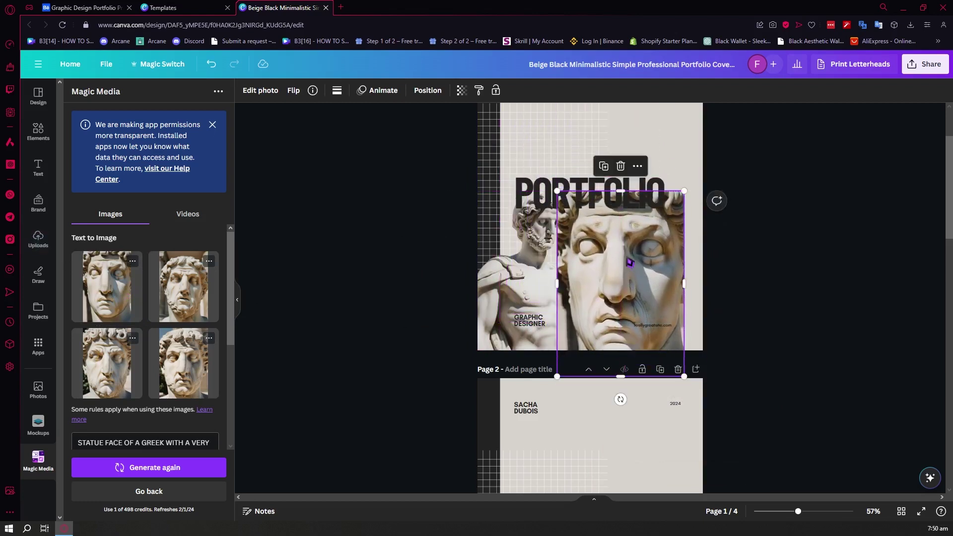
# Step: Replace the first generated statue face on the cover page with the second generated one
pyautogui.press('Delete')
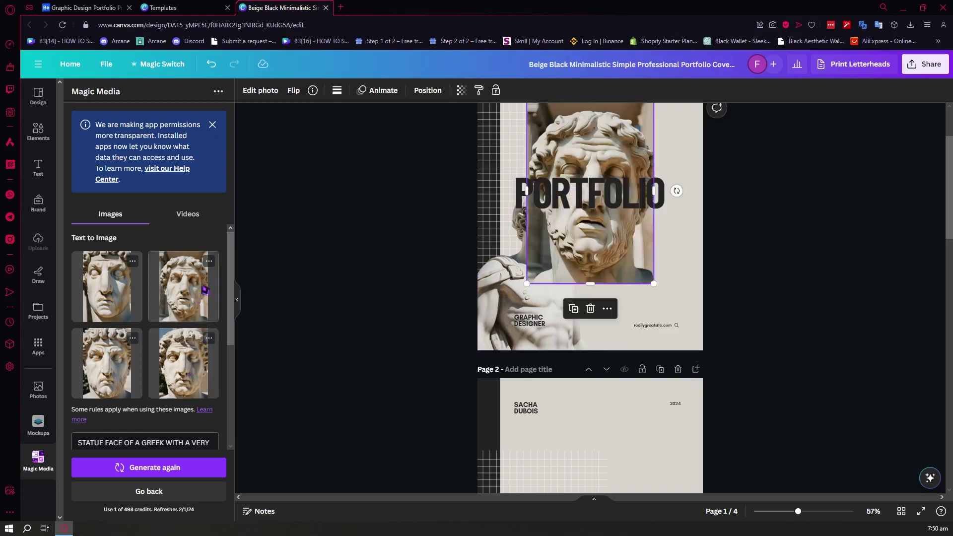
pyautogui.hotkey('ctrl', 'z')
pyautogui.hotkey('ctrl', 'z')
pyautogui.hotkey('ctrl', 'z')
pyautogui.hotkey('ctrl', 'z')
pyautogui.hotkey('ctrl', 'z')
pyautogui.hotkey('ctrl', 'z')
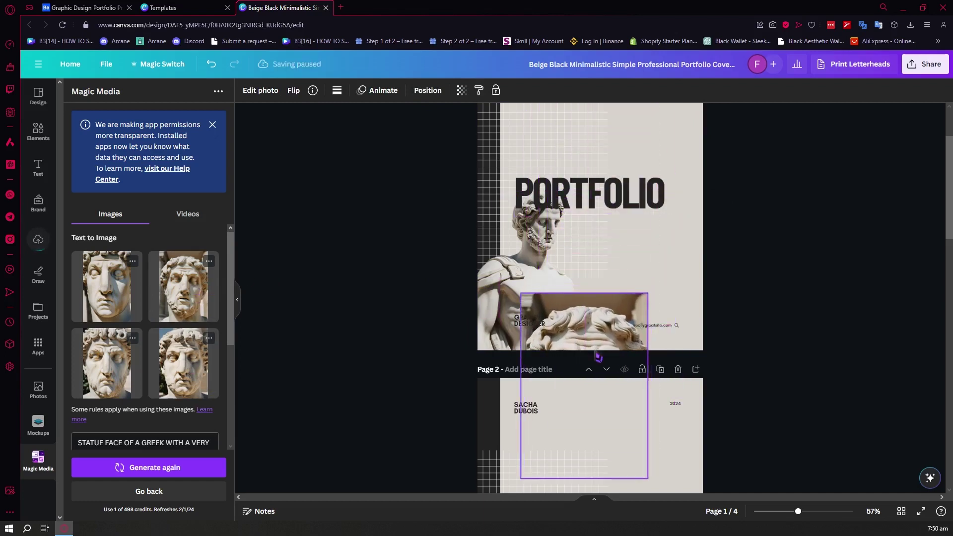
# Step: Bring the statue face in front of the cover text and move it up over the end of the PORTFOLIO title
pyautogui.rightClick(621, 275)
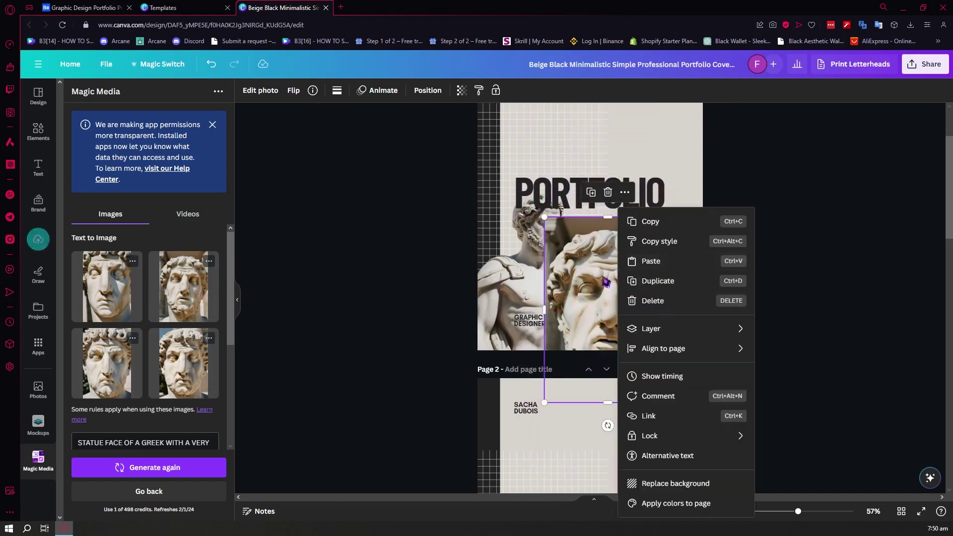
pyautogui.moveTo(678, 327)
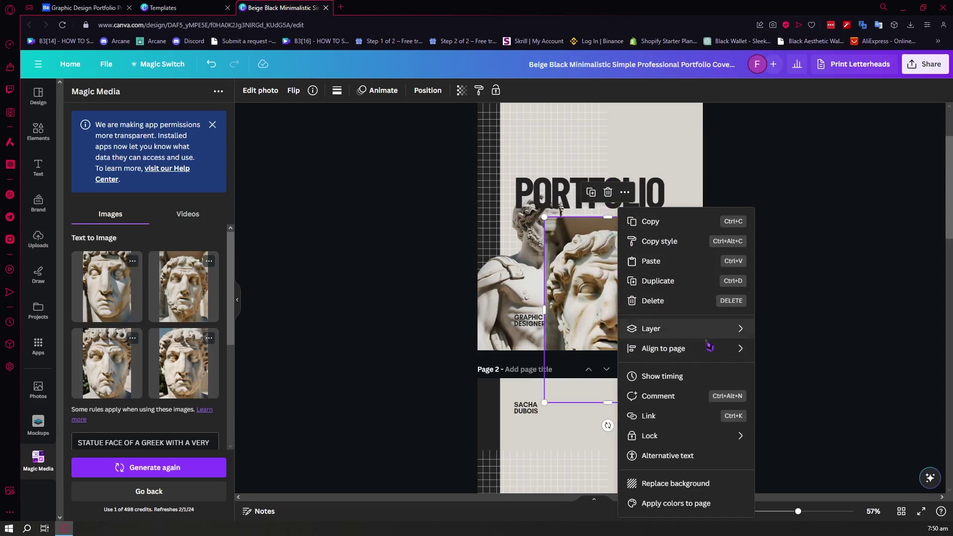
pyautogui.moveTo(711, 330)
pyautogui.click(800, 347)
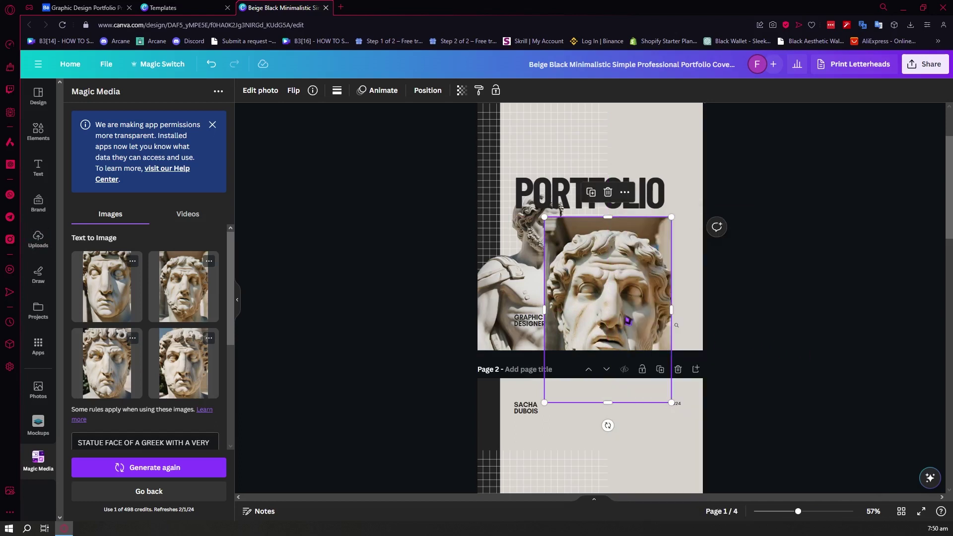
pyautogui.moveTo(617, 313); pyautogui.dragTo(615, 205)
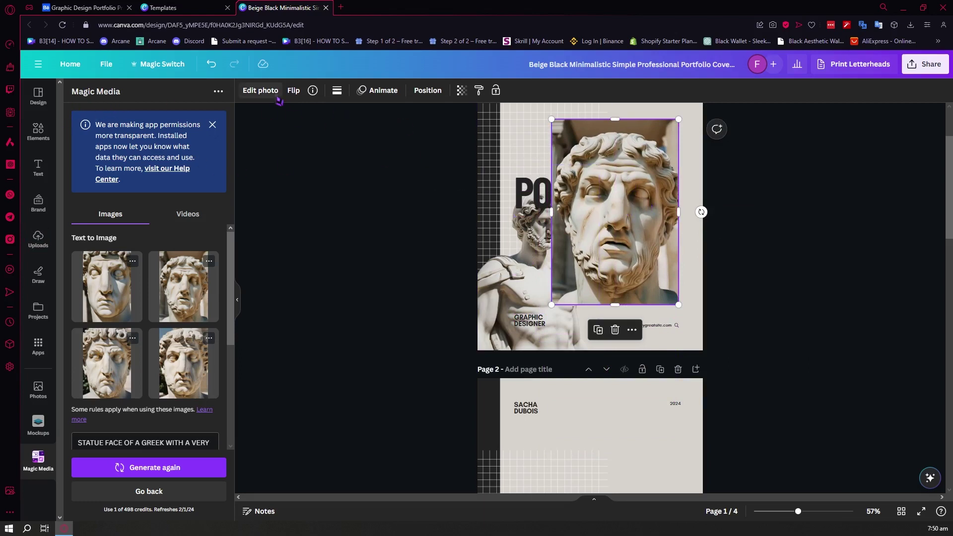
# Step: Remove the statue face's background and shrink it into the empty space below the end of the PORTFOLIO title
pyautogui.click(260, 90)
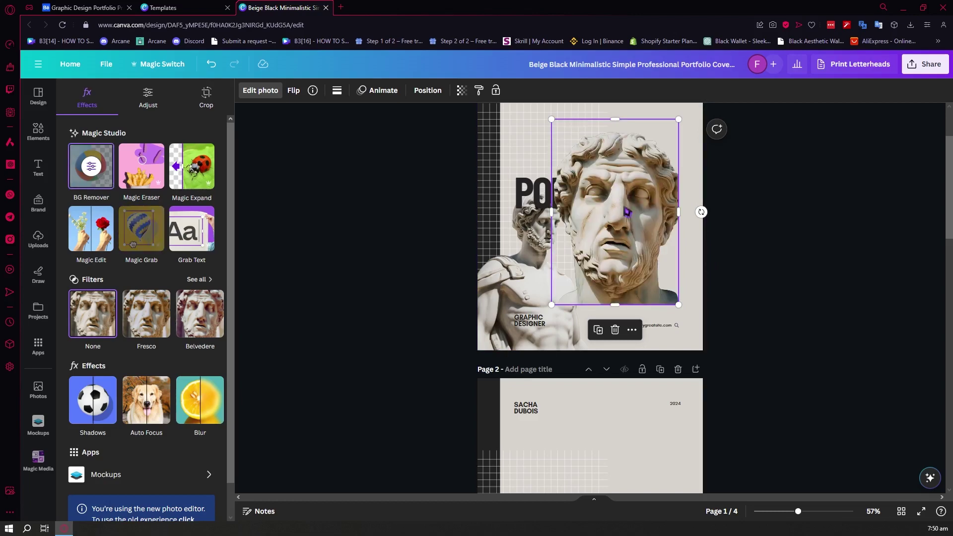
pyautogui.moveTo(619, 201); pyautogui.dragTo(630, 225)
pyautogui.moveTo(688, 142); pyautogui.dragTo(646, 204)
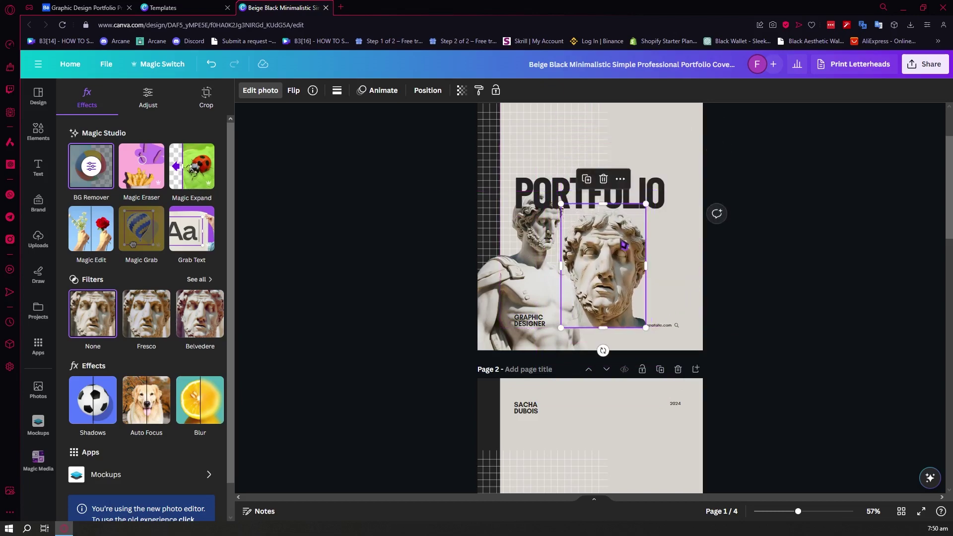
pyautogui.moveTo(616, 247); pyautogui.dragTo(655, 254)
pyautogui.scroll(2, 550, 271)
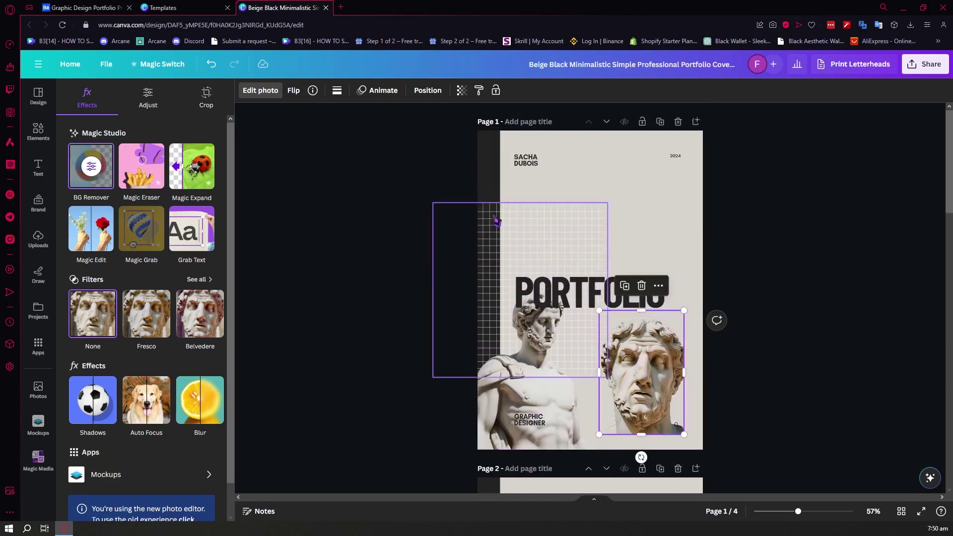
# Step: Examine the cover page's composition, including the grid pattern, the PORTFOLIO title and the spacing around the statue face
pyautogui.scroll(-3, 660, 253)
pyautogui.click(694, 234)
pyautogui.scroll(3, 693, 234)
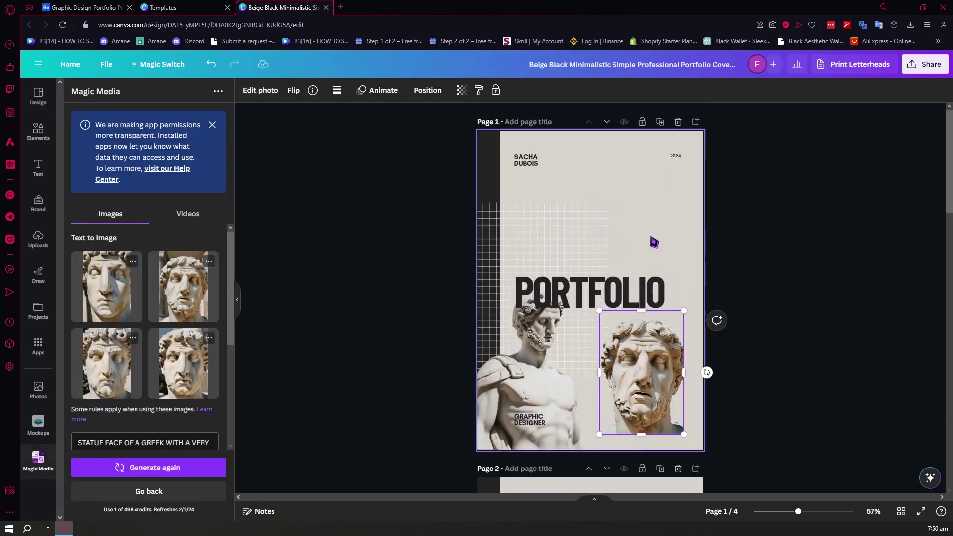
pyautogui.click(624, 225)
pyautogui.click(560, 207)
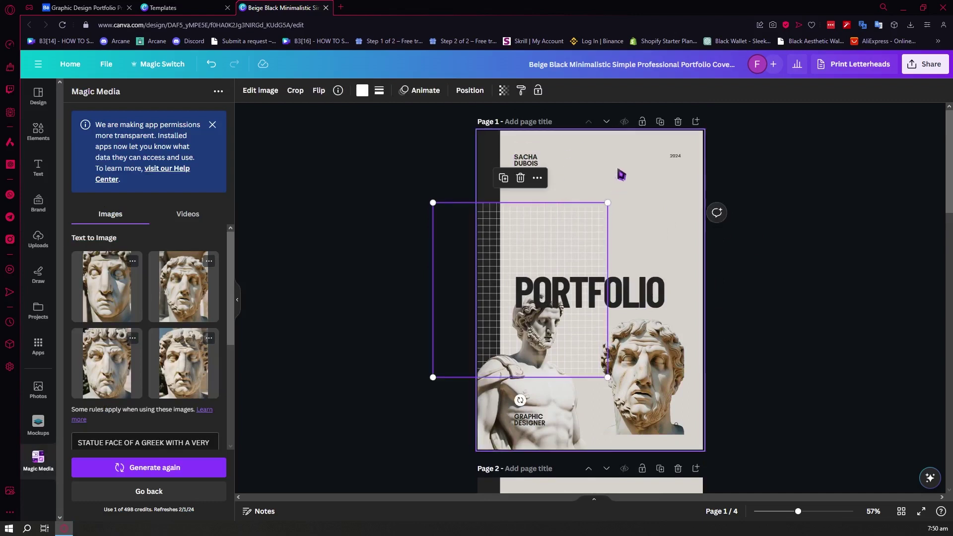
pyautogui.click(603, 193)
pyautogui.click(611, 276)
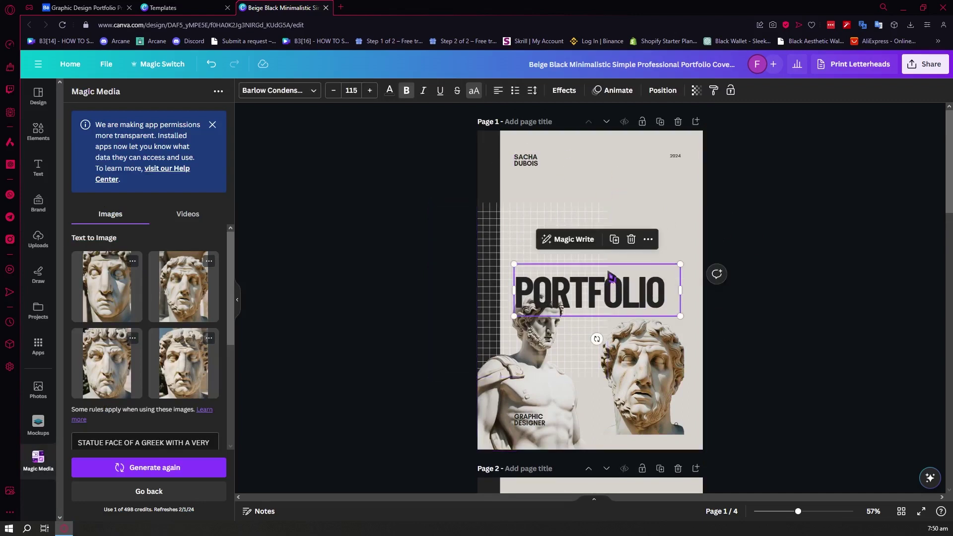
pyautogui.scroll(-1, 582, 298)
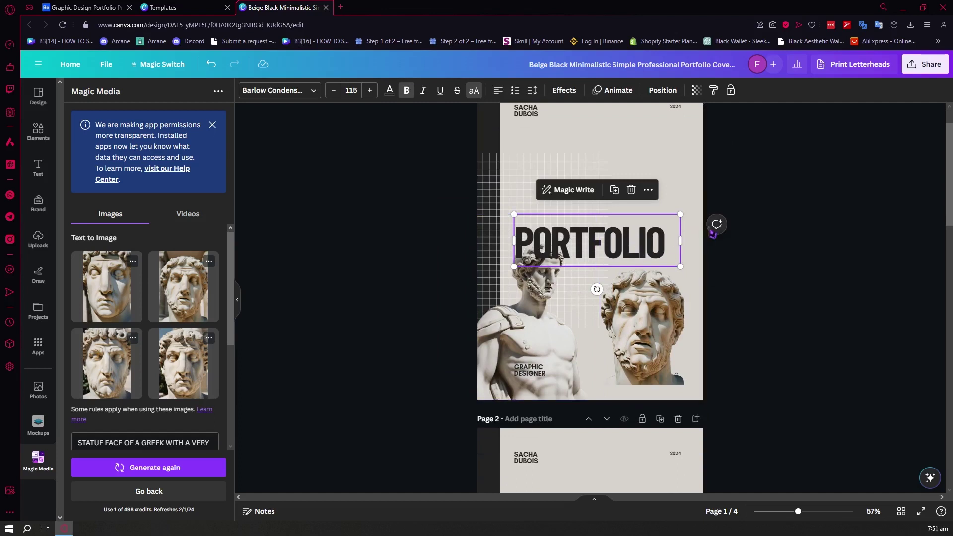
pyautogui.click(741, 183)
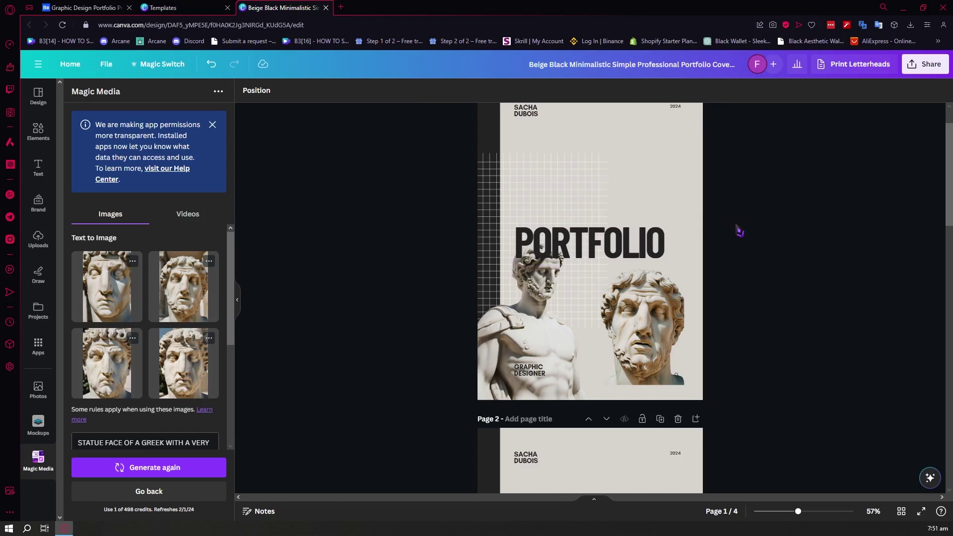
pyautogui.click(631, 246)
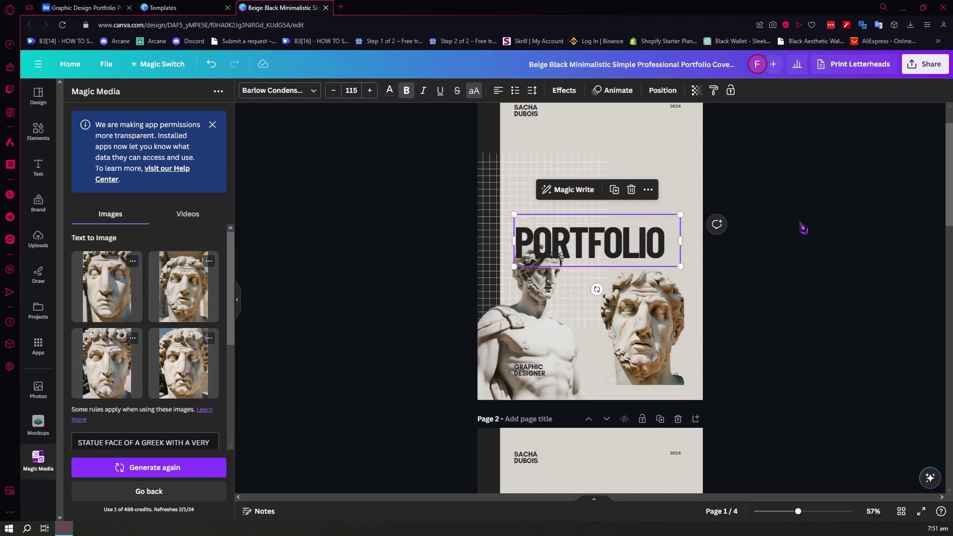
# Step: Delete the generated statue face from the cover page, keeping the original statue
pyautogui.click(785, 247)
pyautogui.moveTo(656, 335); pyautogui.dragTo(648, 337)
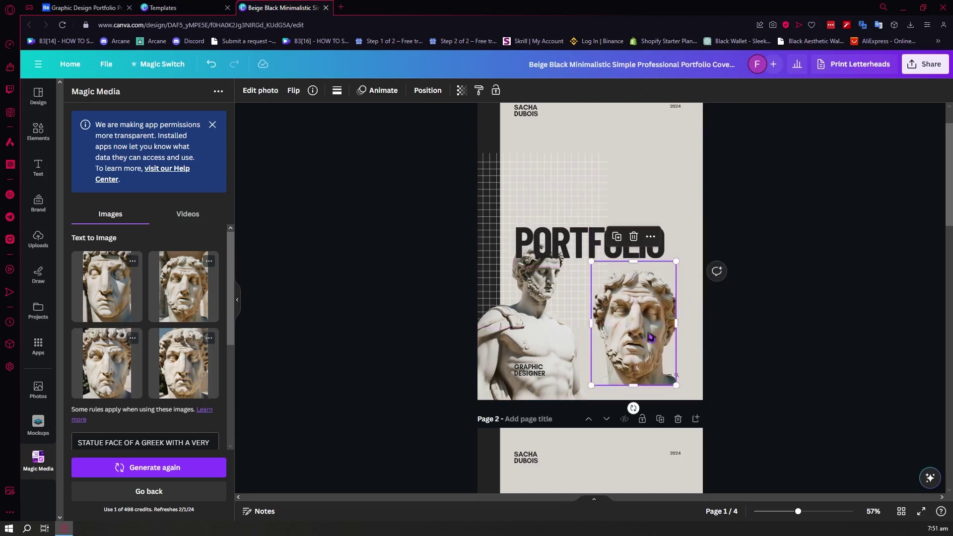
pyautogui.press('Delete')
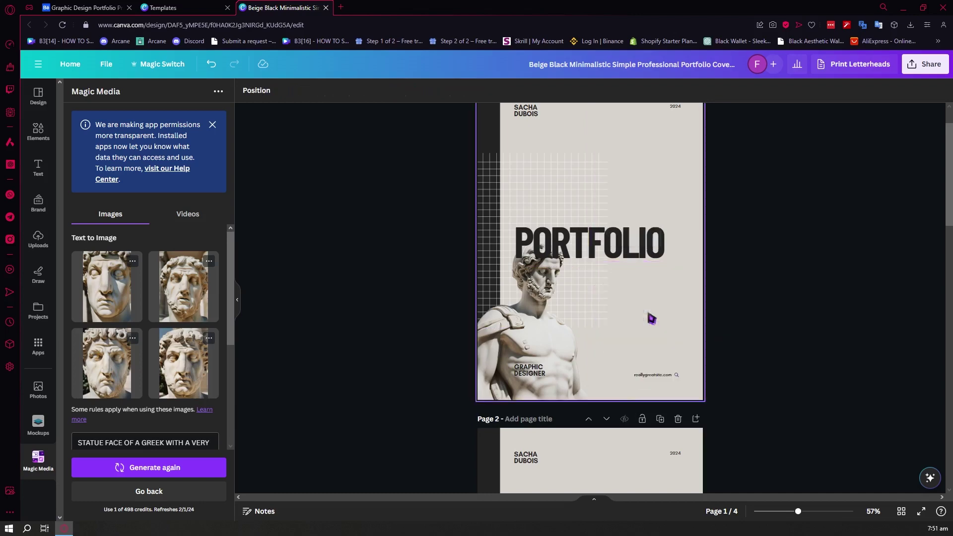
# Step: Look through the INFORMATION, SAMPLES OF MY WORK and INTERESTING IDEAS OF MINE pages of the portfolio
pyautogui.scroll(-15, 666, 290)
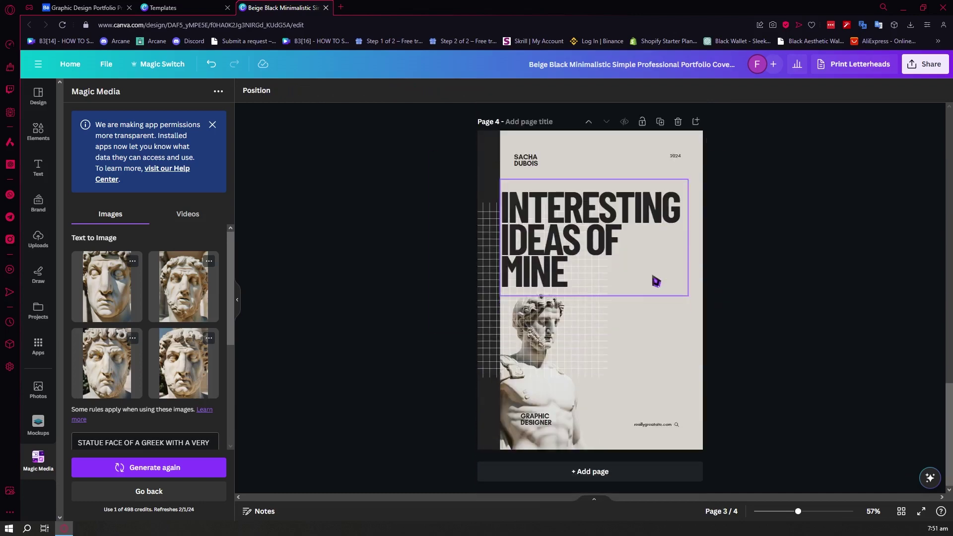
pyautogui.scroll(5, 651, 270)
pyautogui.scroll(10, 623, 298)
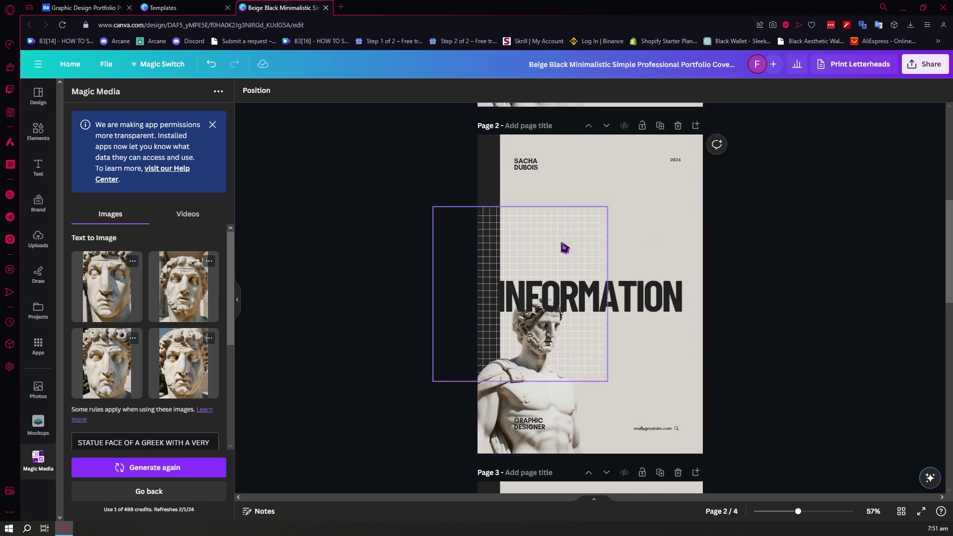
pyautogui.scroll(-4, 606, 230)
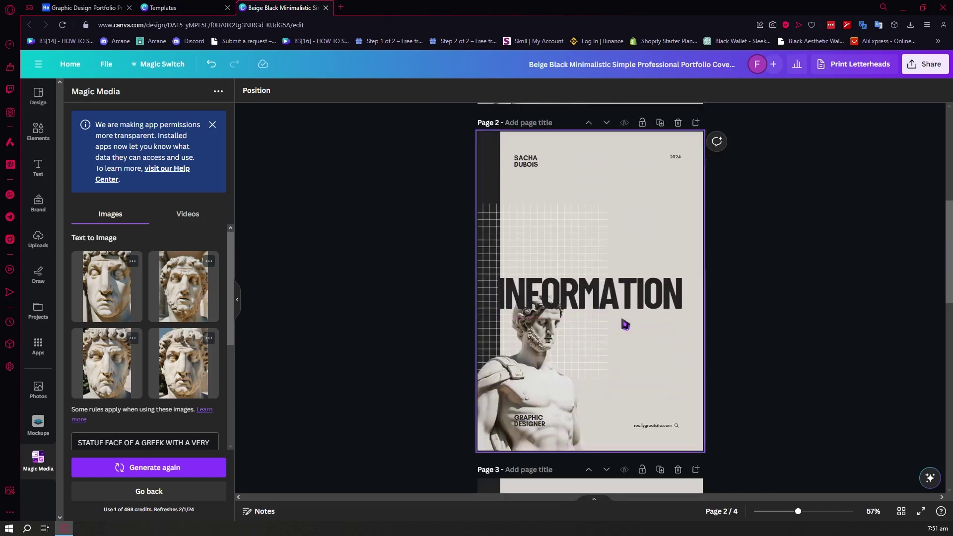
pyautogui.scroll(-4, 666, 312)
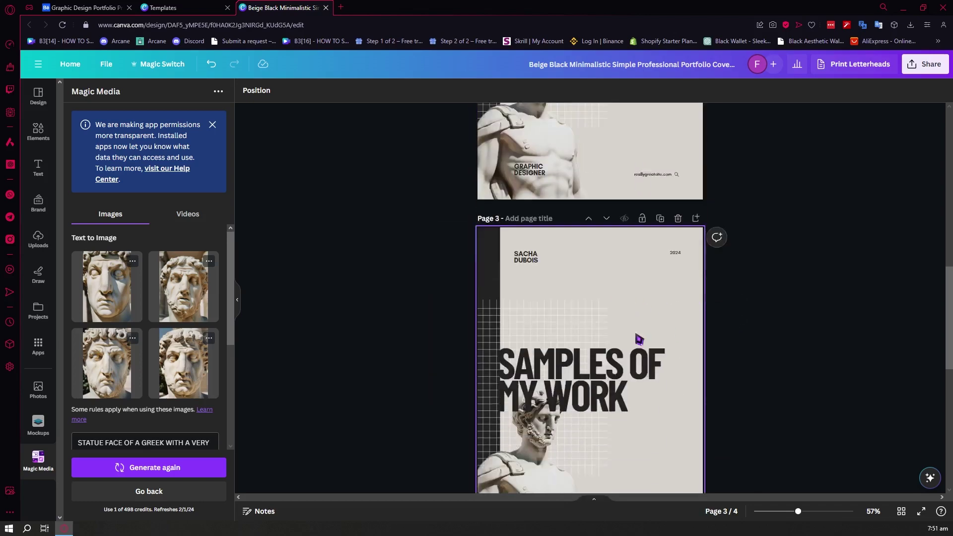
pyautogui.scroll(-5, 643, 318)
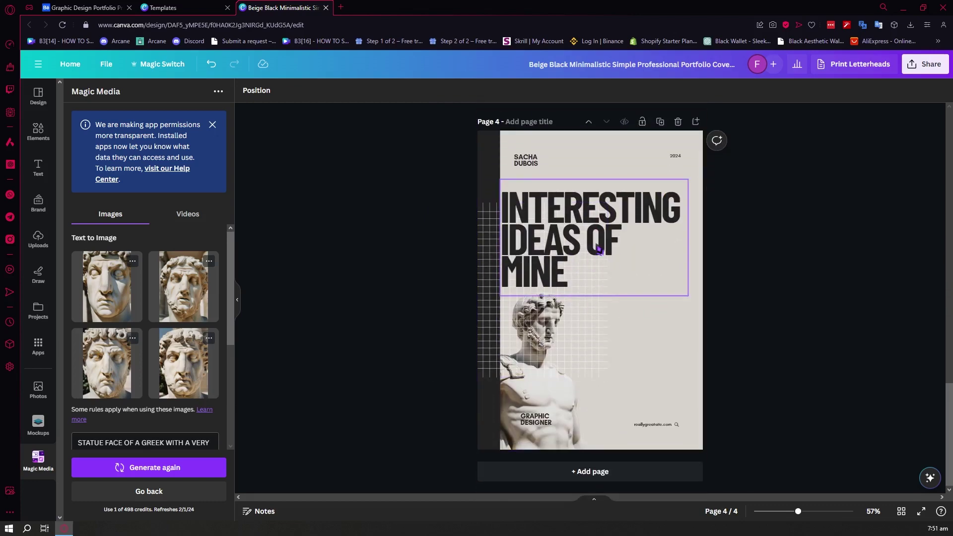
pyautogui.click(599, 250)
pyautogui.scroll(8, 603, 250)
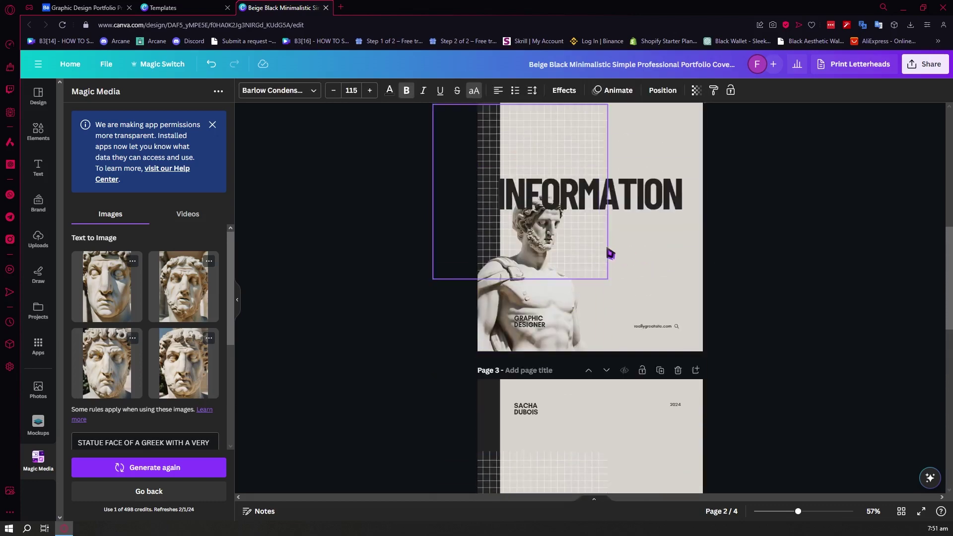
# Step: Switch to Behance, open the black Graphic Design Portfolio project with mixed bold and thin lettering, and examine its profile and project pages
pyautogui.click(84, 8)
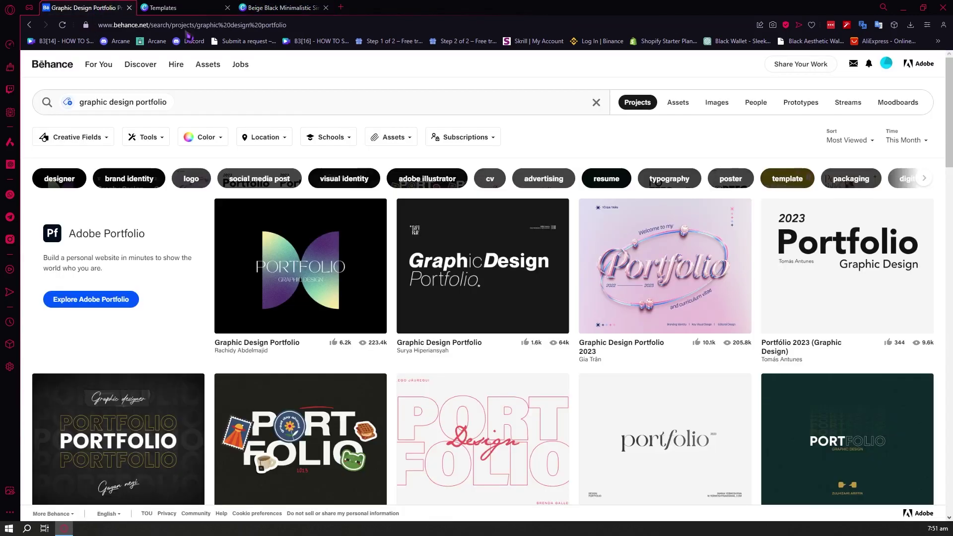
pyautogui.click(510, 248)
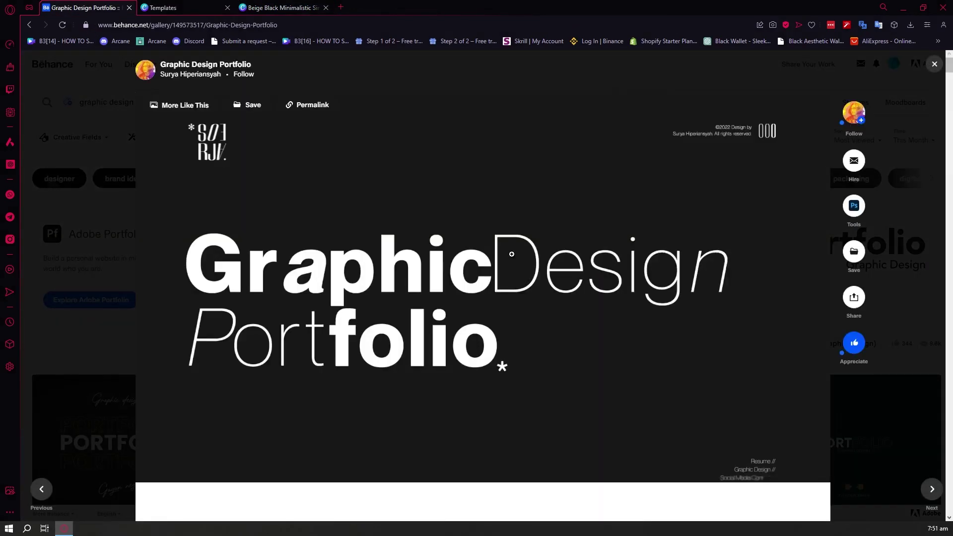
pyautogui.scroll(-8, 512, 254)
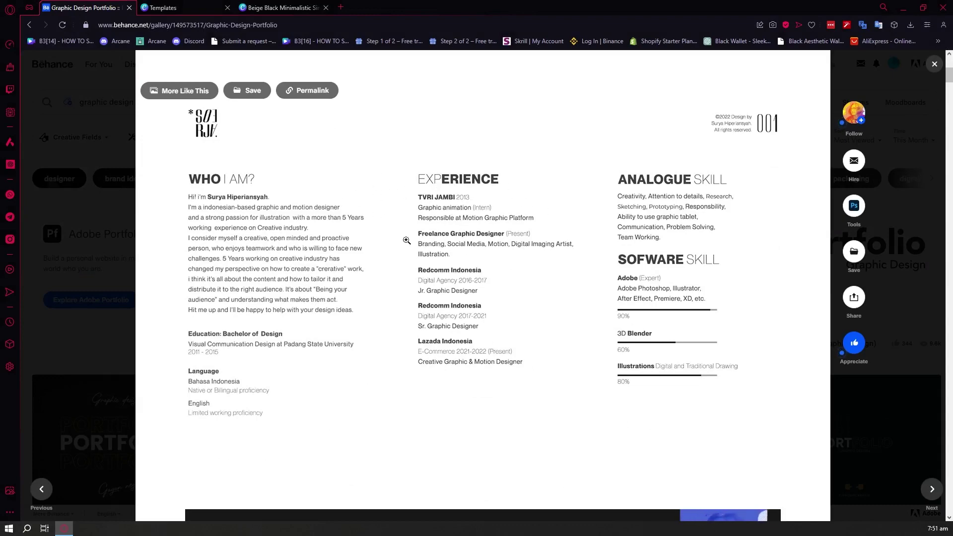
pyautogui.scroll(-10, 404, 241)
pyautogui.scroll(-10, 468, 265)
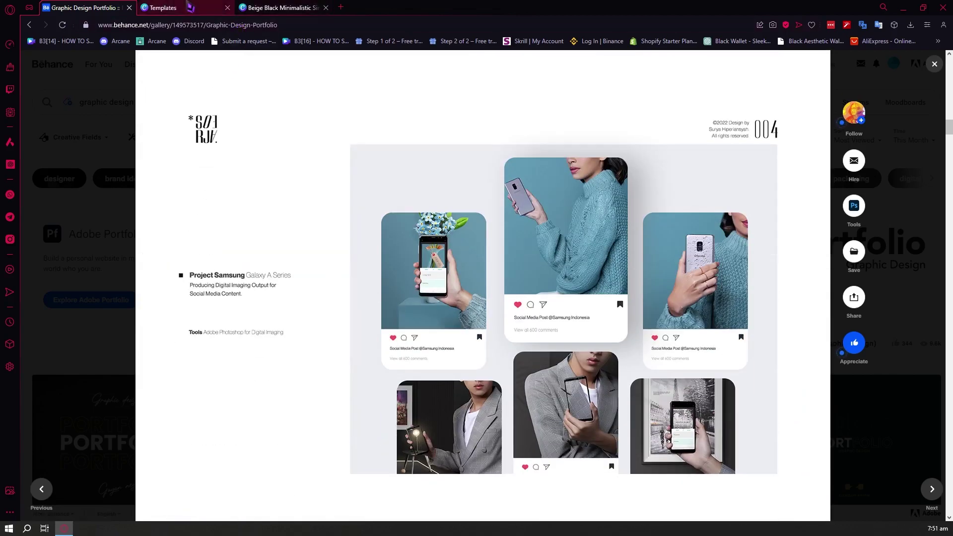
# Step: Return to the Canva portfolio and open the download settings for the design
pyautogui.click(262, 7)
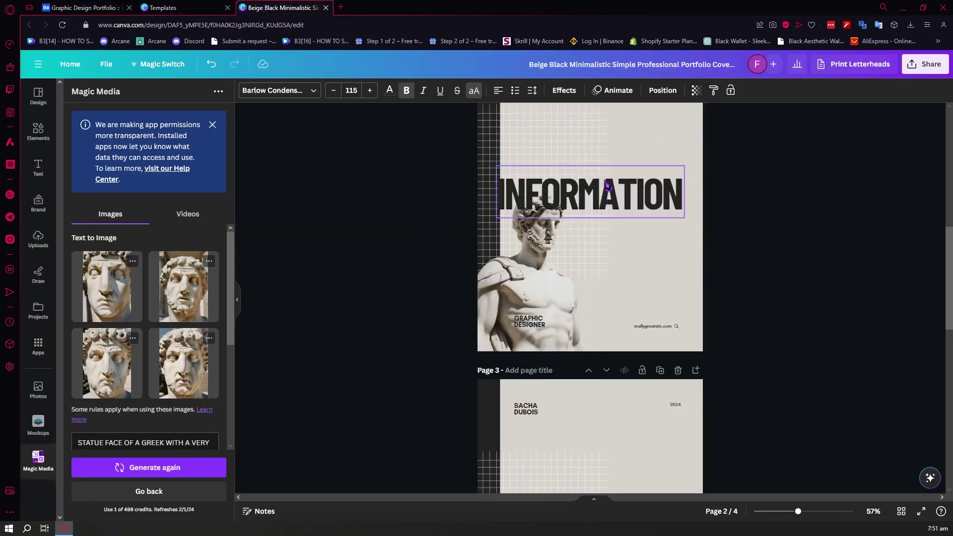
pyautogui.scroll(-10, 645, 209)
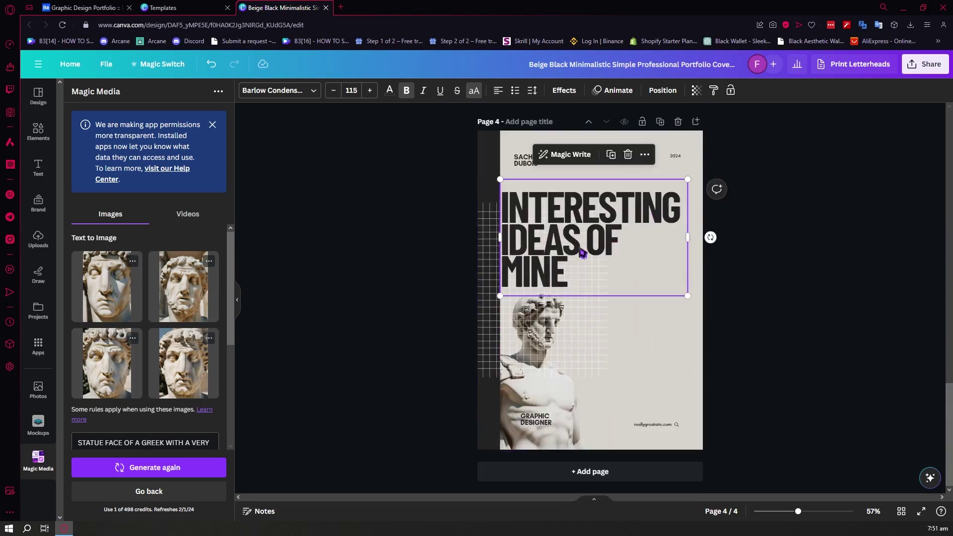
pyautogui.click(927, 64)
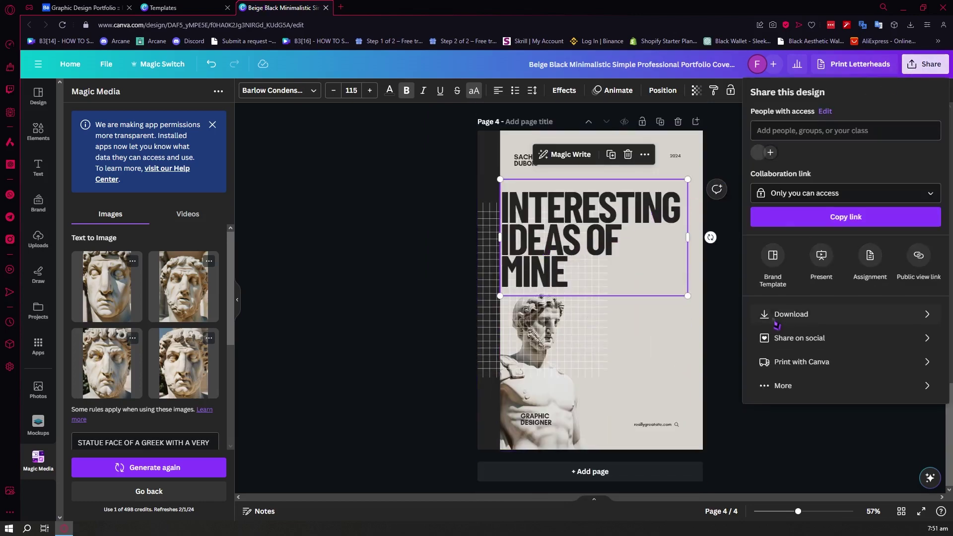
pyautogui.click(786, 314)
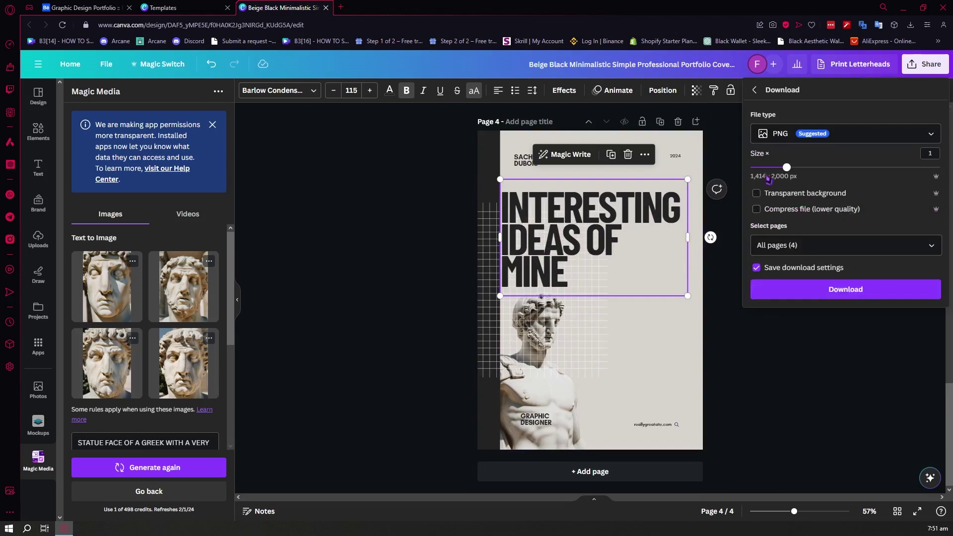
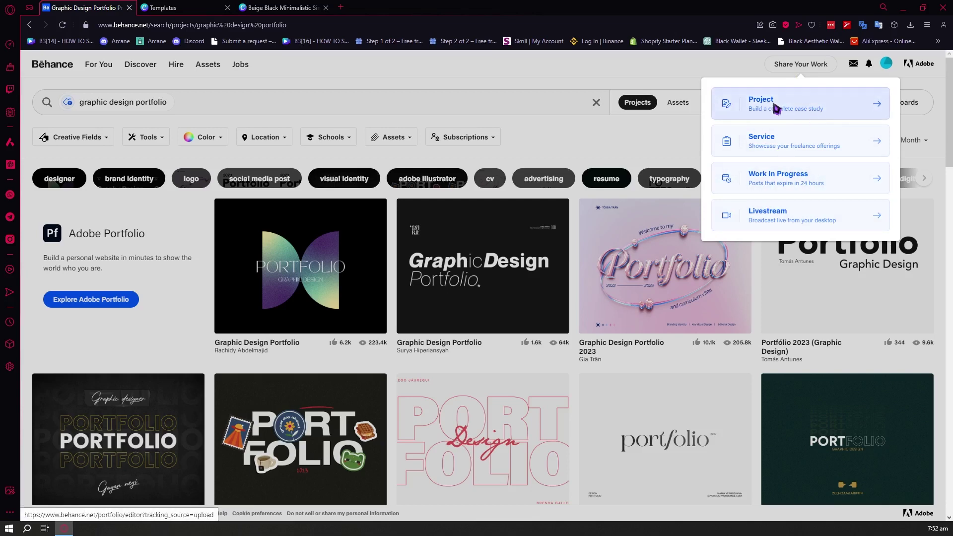
# Step: Start a new Behance project, check the Canva portfolio briefly and return to the empty project editor
pyautogui.click(804, 110)
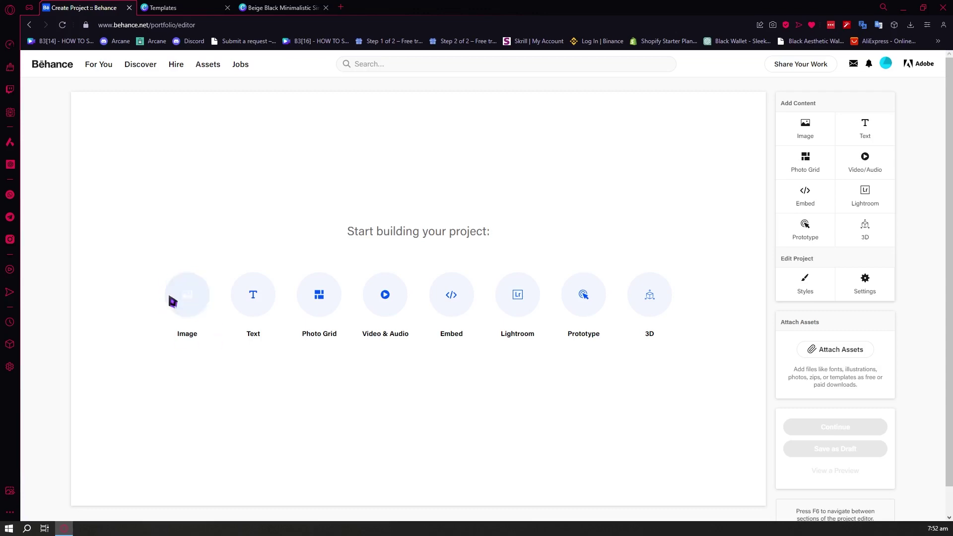
pyautogui.click(268, 9)
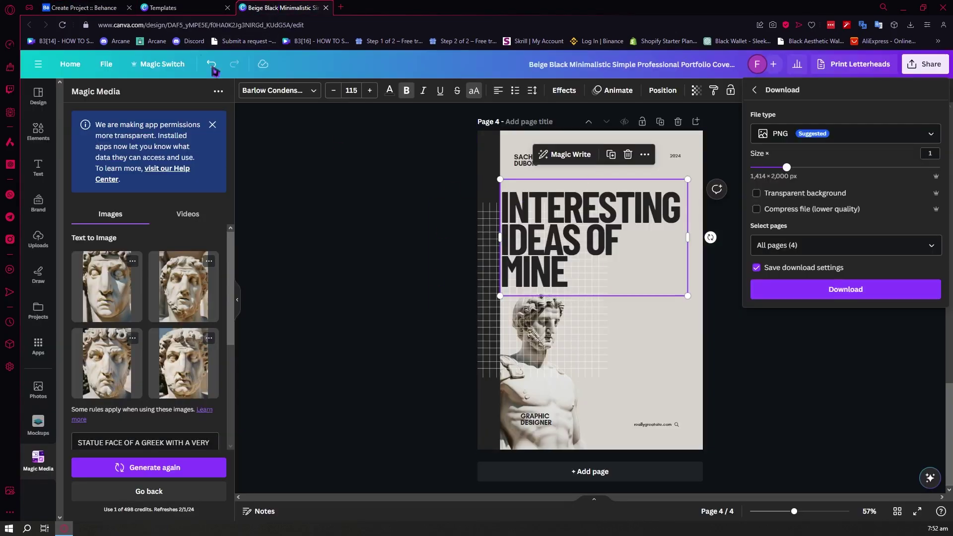
pyautogui.click(82, 8)
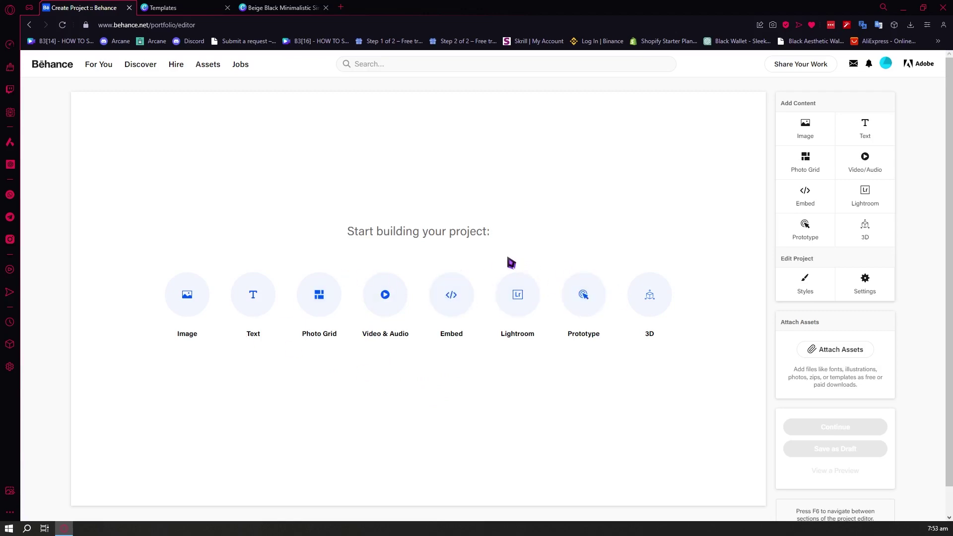
# Step: Add the exported portfolio page images to the empty project as its content
pyautogui.click(202, 304)
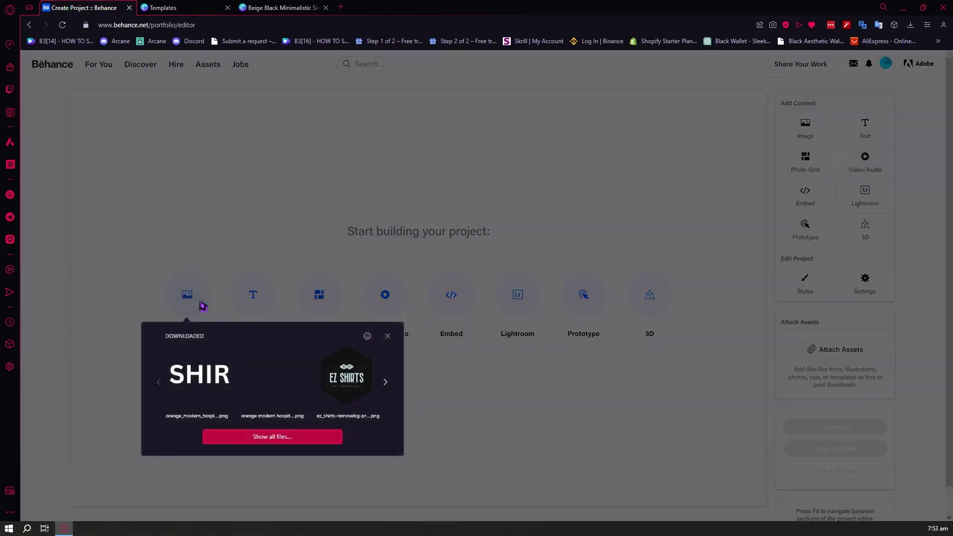
pyautogui.hotkey('ctrl', 'd')
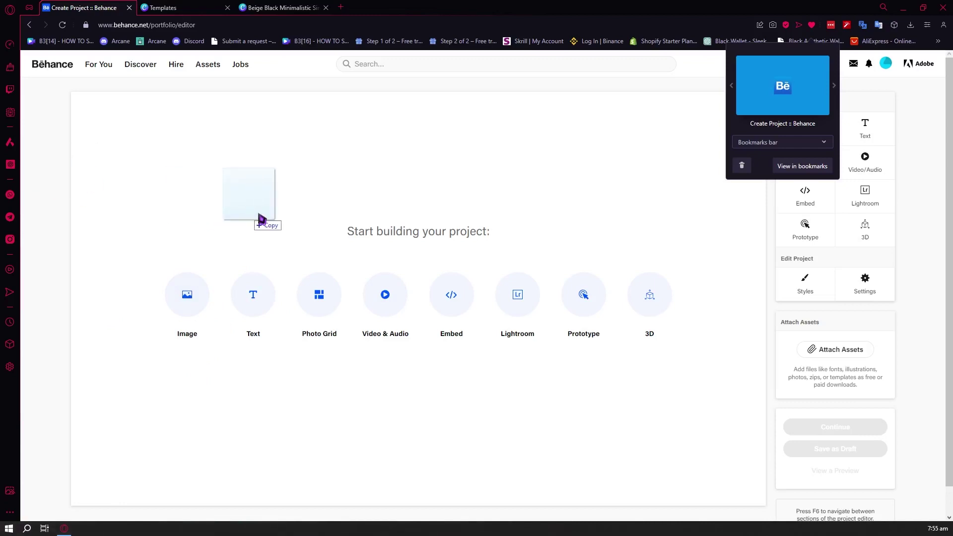
pyautogui.moveTo(253, 217); pyautogui.dragTo(324, 238)
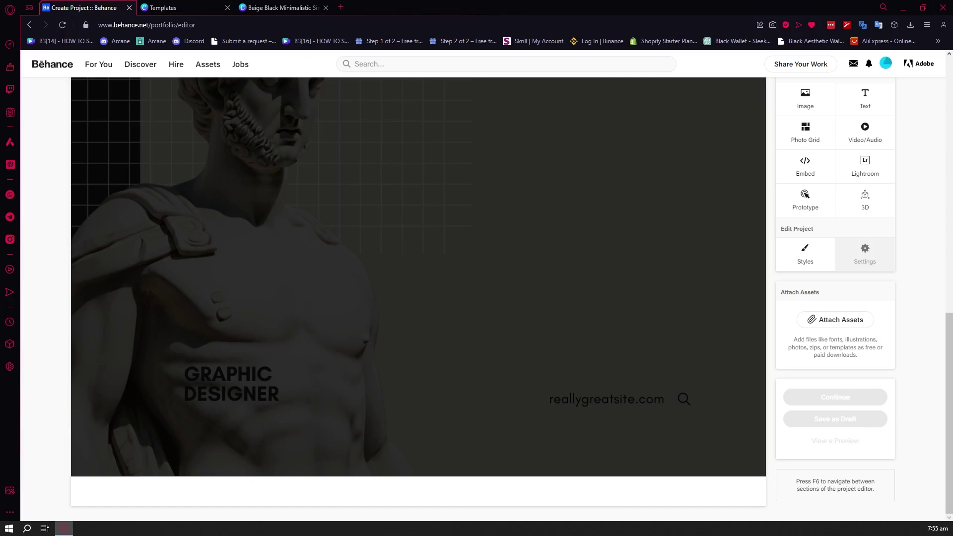
# Step: Look through the uploaded pages in the project editor, from the PORTFOLIO cover through the INFORMATION page, and return to the cover
pyautogui.scroll(-8, 389, 451)
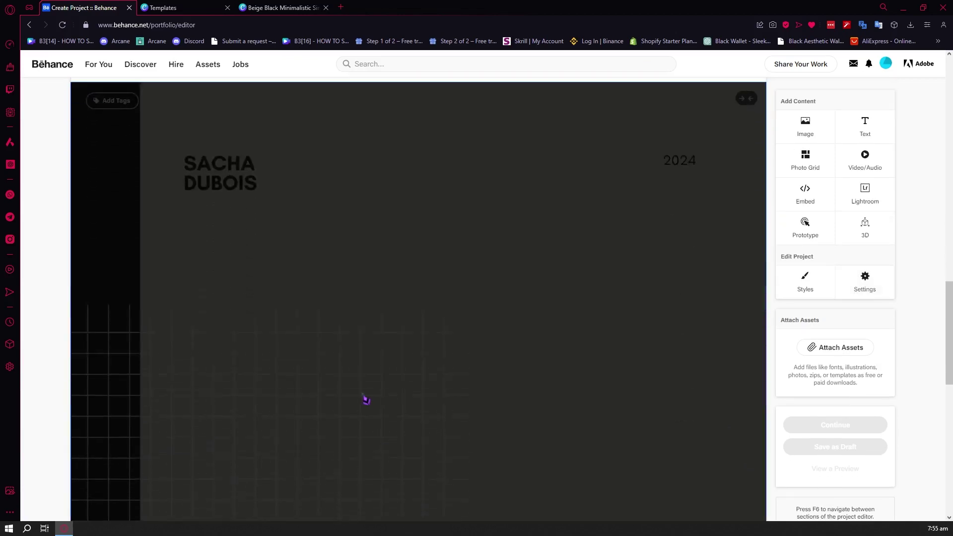
pyautogui.moveTo(208, 338); pyautogui.dragTo(351, 416)
pyautogui.scroll(-8, 278, 387)
pyautogui.scroll(-8, 287, 368)
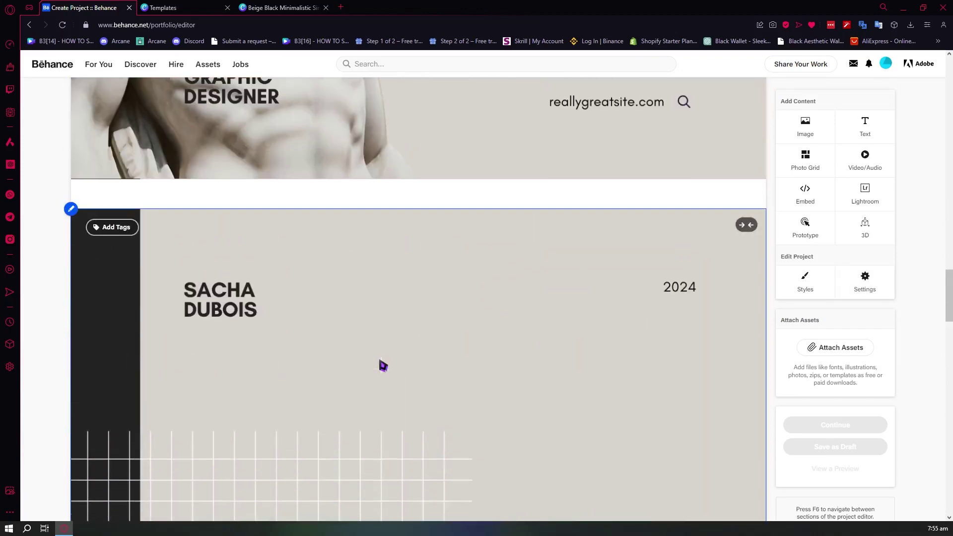
pyautogui.scroll(10, 385, 362)
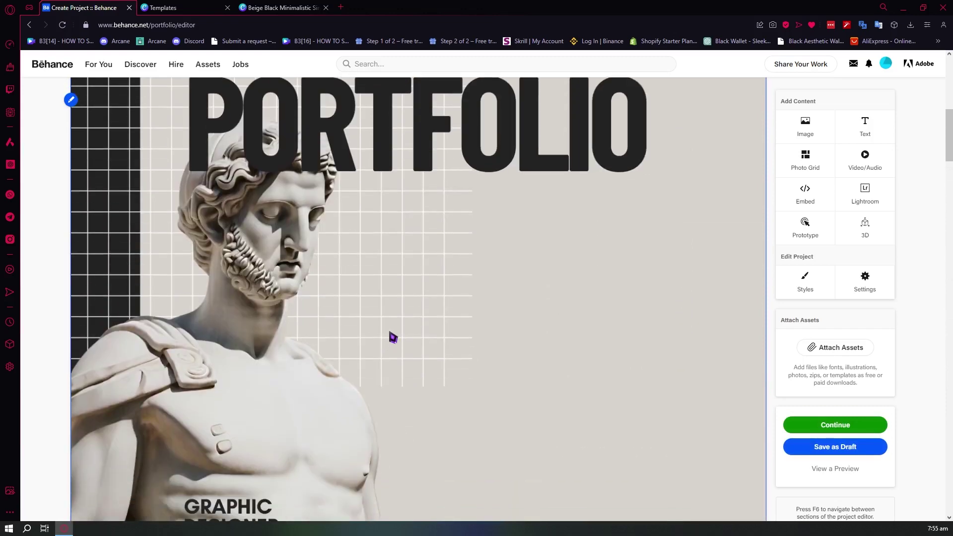
pyautogui.scroll(-1, 385, 340)
pyautogui.scroll(-1, 394, 338)
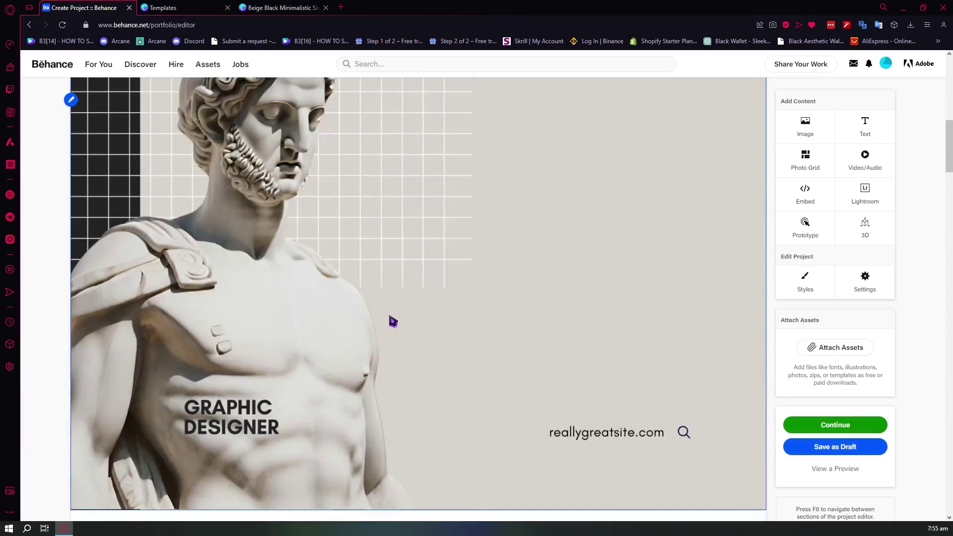
pyautogui.scroll(-5, 393, 322)
pyautogui.scroll(11, 393, 322)
pyautogui.scroll(-7, 393, 322)
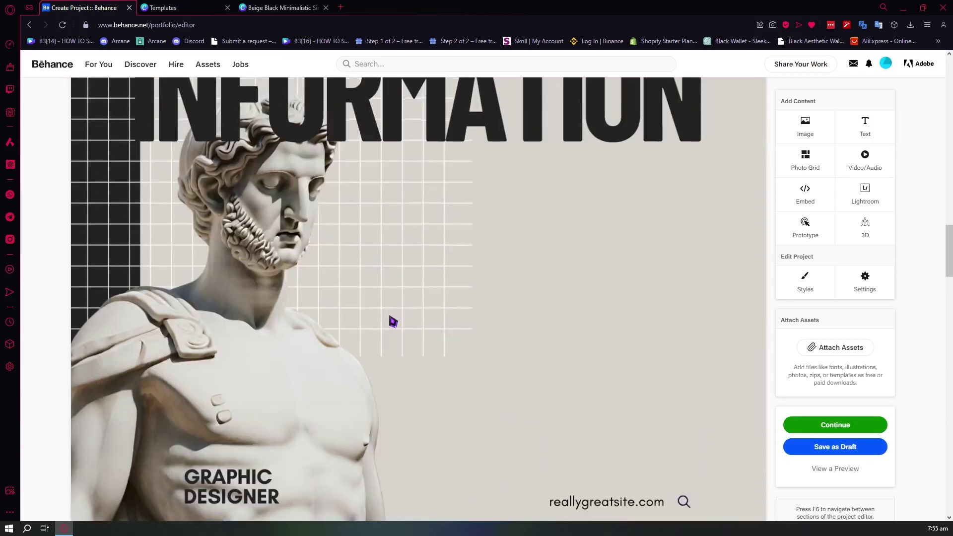
pyautogui.scroll(-5, 394, 322)
pyautogui.scroll(8, 392, 321)
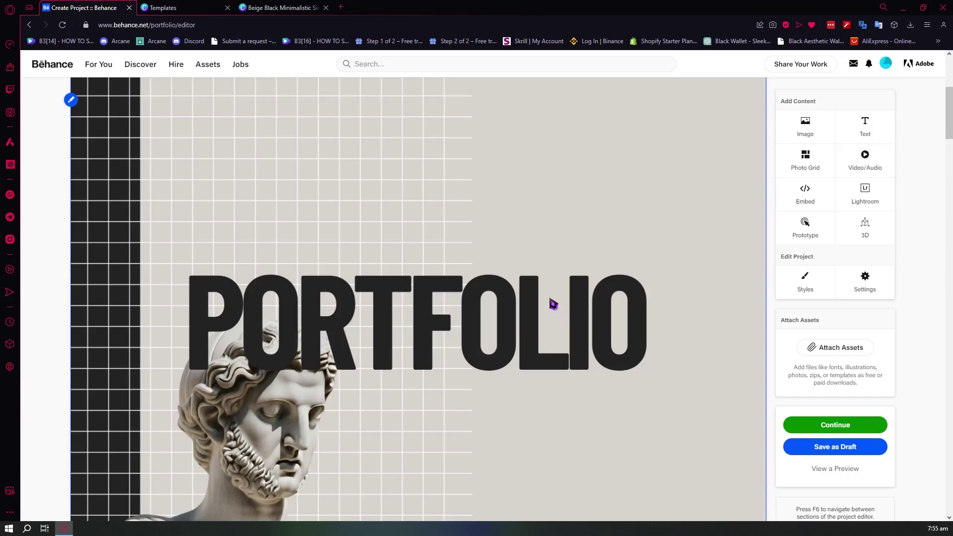
pyautogui.scroll(5, 462, 358)
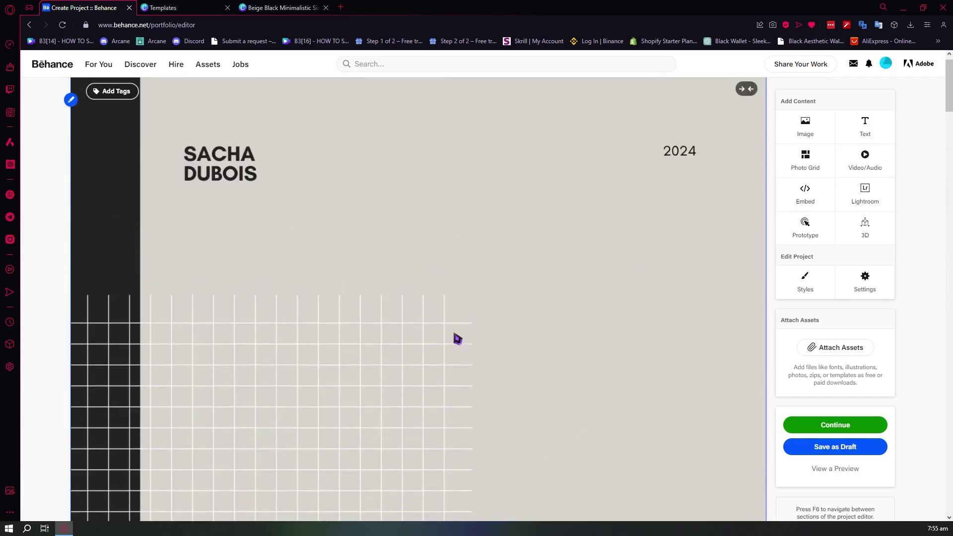
pyautogui.scroll(-10, 519, 286)
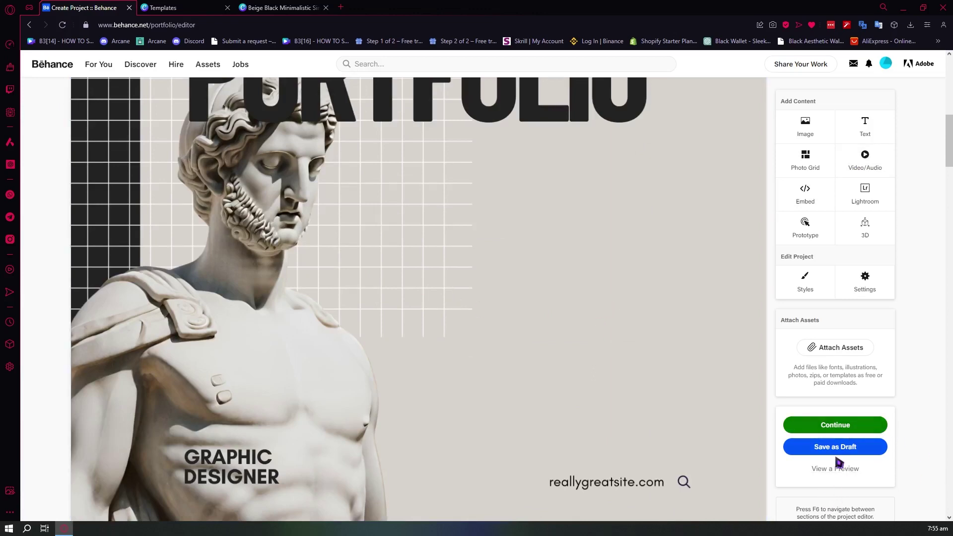
# Step: Continue to the publishing details and title the project "SAMPLE TUTORIAL FOR PORTFOLIO"
pyautogui.click(843, 426)
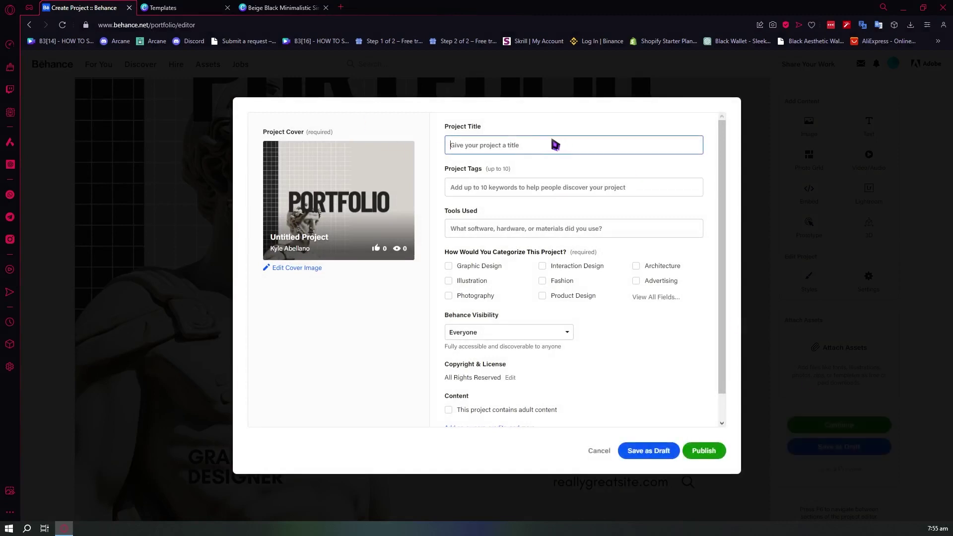
pyautogui.write('s')
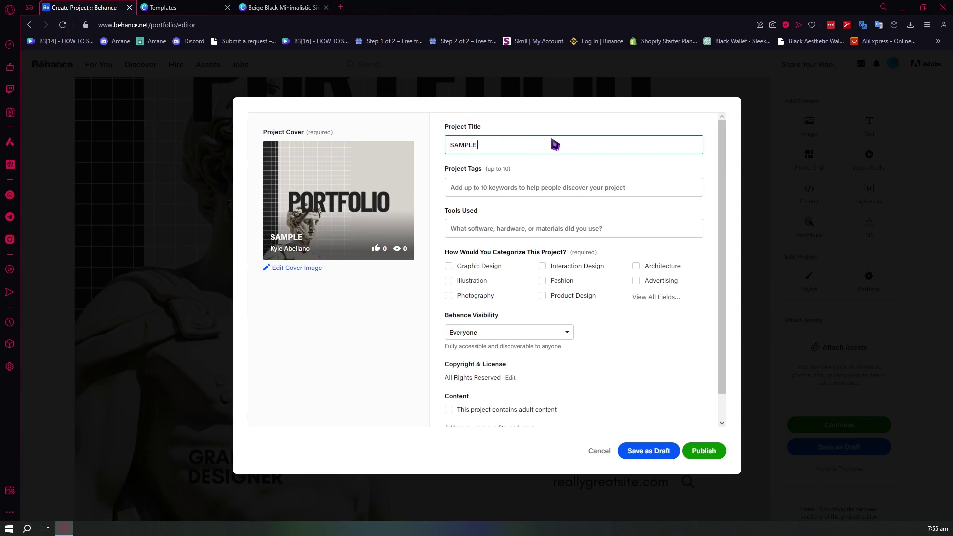
pyautogui.write('OR PORTFOLIO')
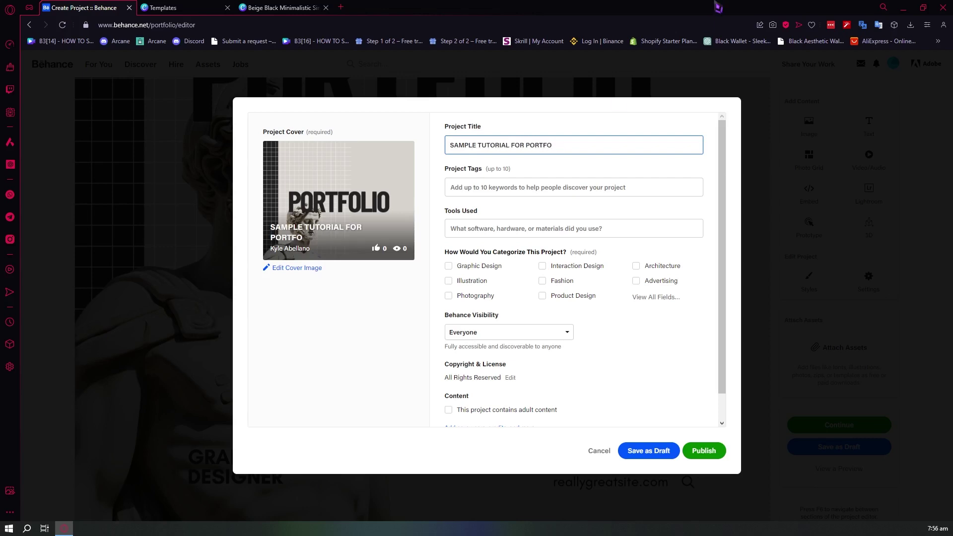
# Step: Tag the project with the suggested text, typography and adobe illustrator tags plus a custom CANVA tag
pyautogui.click(514, 188)
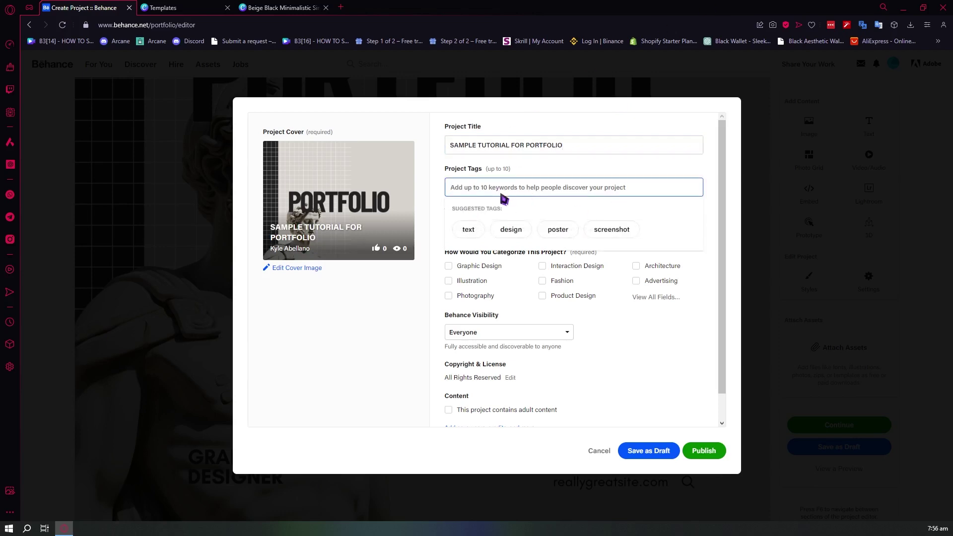
pyautogui.click(474, 229)
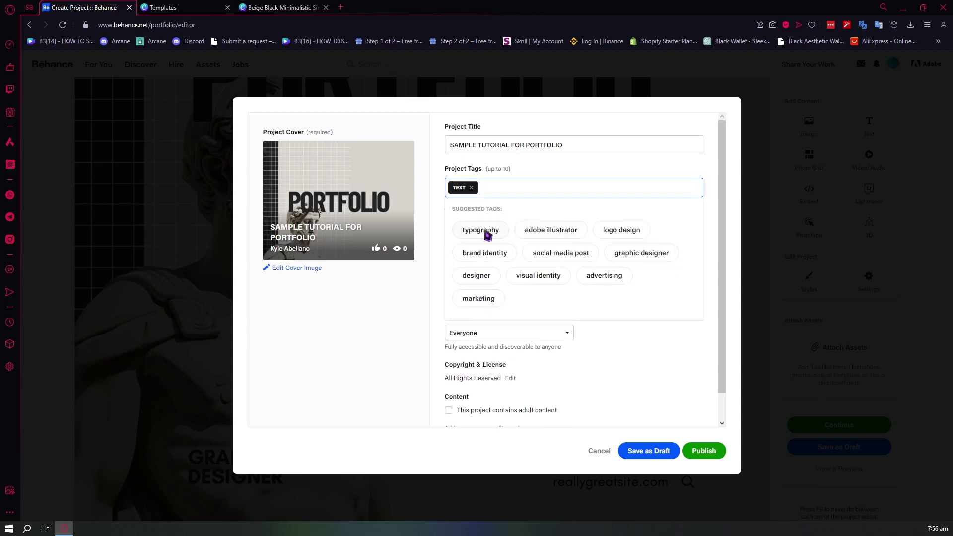
pyautogui.click(482, 230)
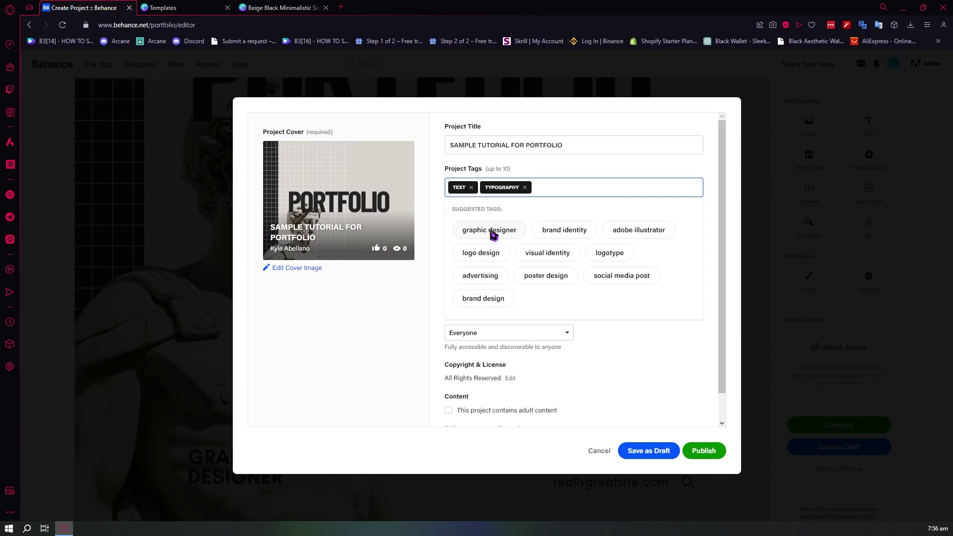
pyautogui.click(626, 236)
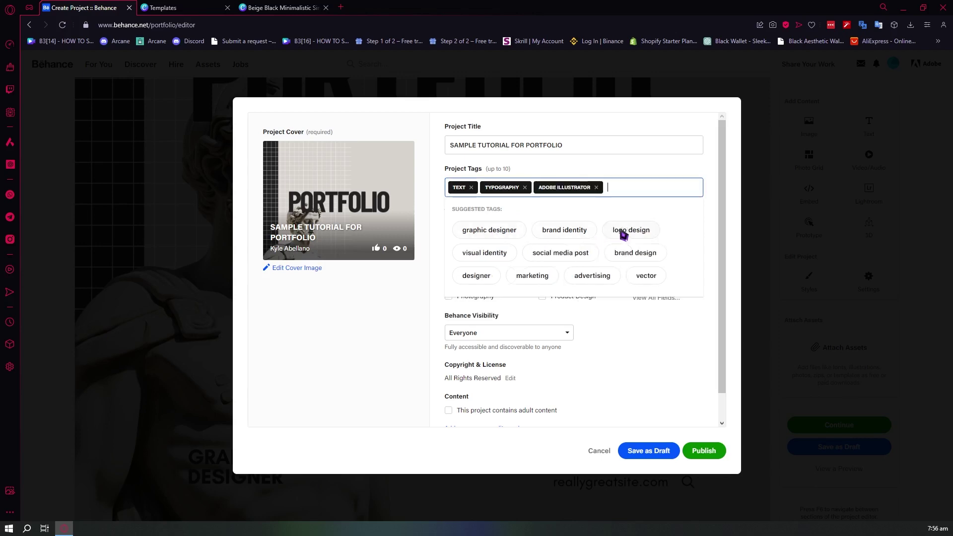
pyautogui.write('CANVA')
pyautogui.press('Return')
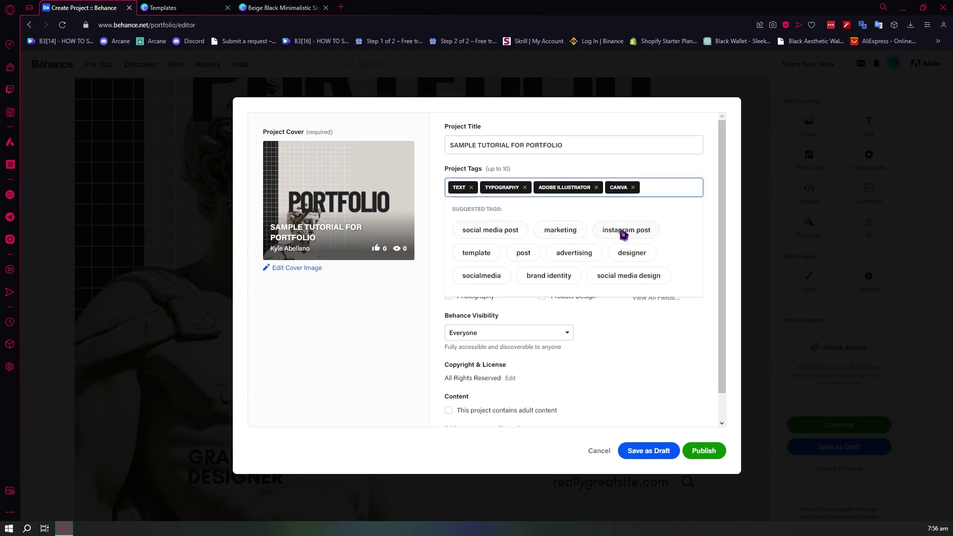
pyautogui.click(621, 258)
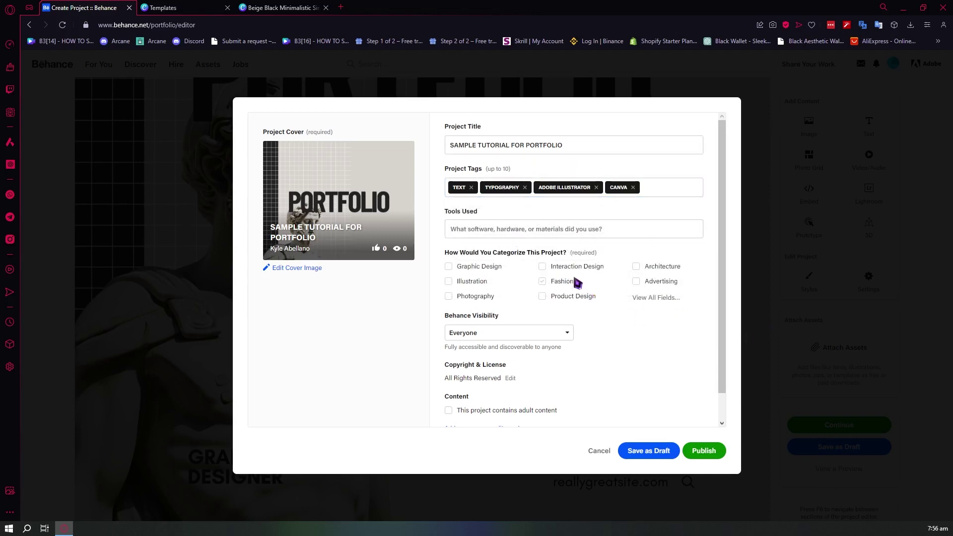
# Step: Categorize the project as Graphic Design, Illustration and Interaction Design
pyautogui.click(469, 297)
pyautogui.click(465, 286)
pyautogui.click(484, 272)
pyautogui.click(581, 269)
pyautogui.scroll(-1, 545, 318)
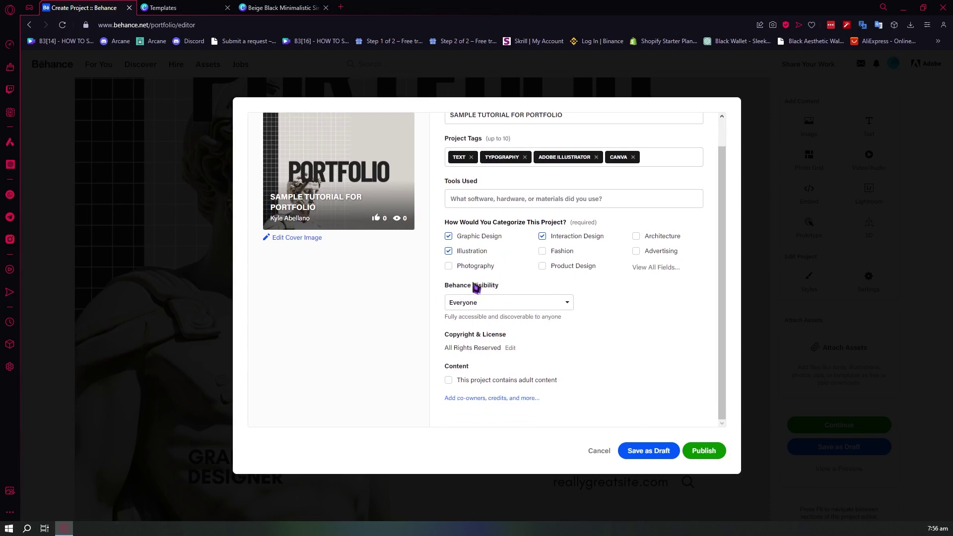
# Step: Review the visibility options, keep Everyone with the adult content option unchecked, and publish the project
pyautogui.click(504, 308)
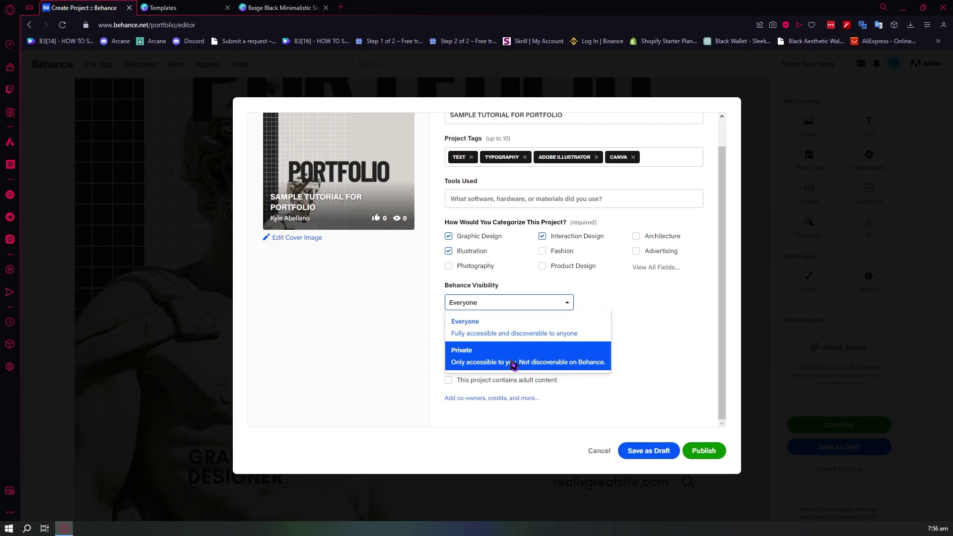
pyautogui.click(652, 354)
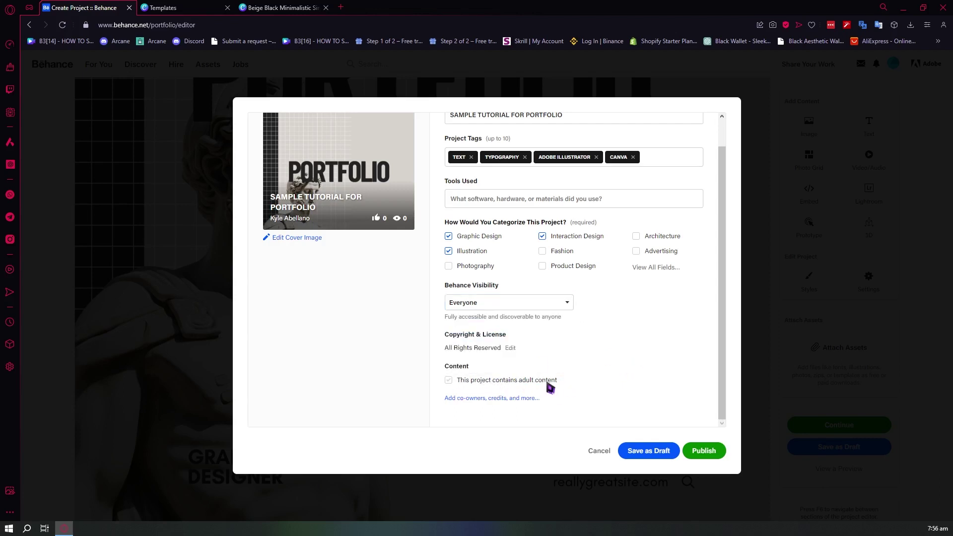
pyautogui.click(449, 381)
pyautogui.click(449, 381)
pyautogui.click(706, 452)
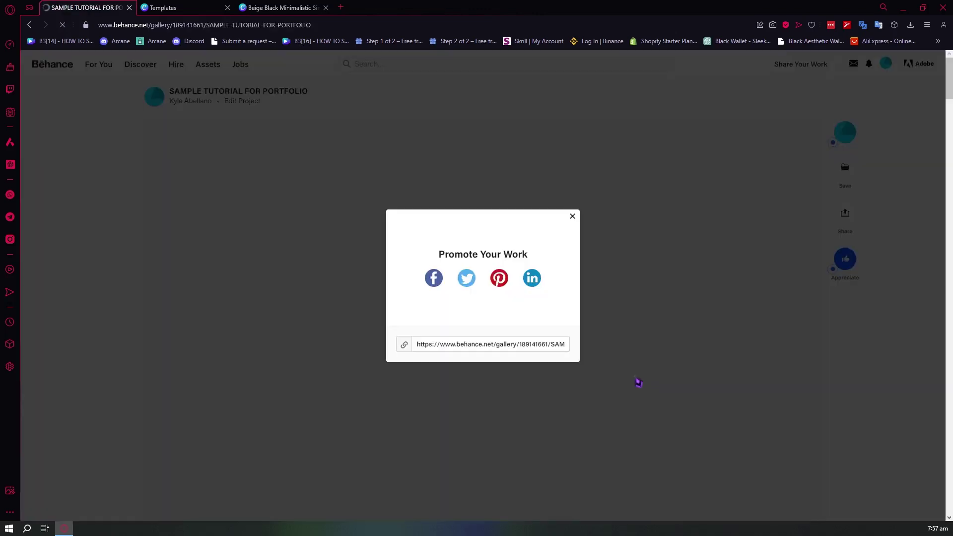
# Step: Dismiss the work promotion dialog, look through the published project's pages and open the project for editing
pyautogui.click(572, 216)
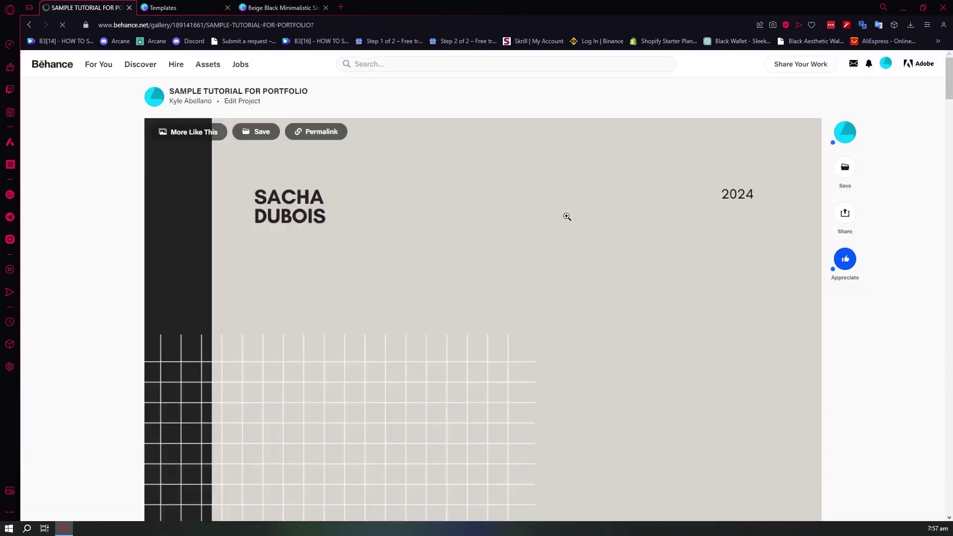
pyautogui.scroll(-10, 633, 247)
pyautogui.scroll(5, 685, 244)
pyautogui.scroll(-10, 660, 229)
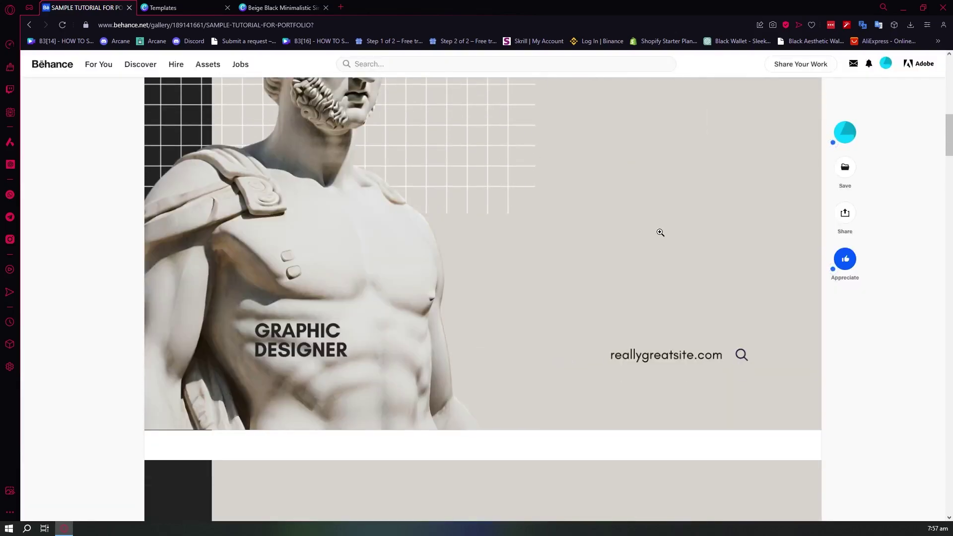
pyautogui.scroll(4, 840, 268)
pyautogui.scroll(5, 848, 277)
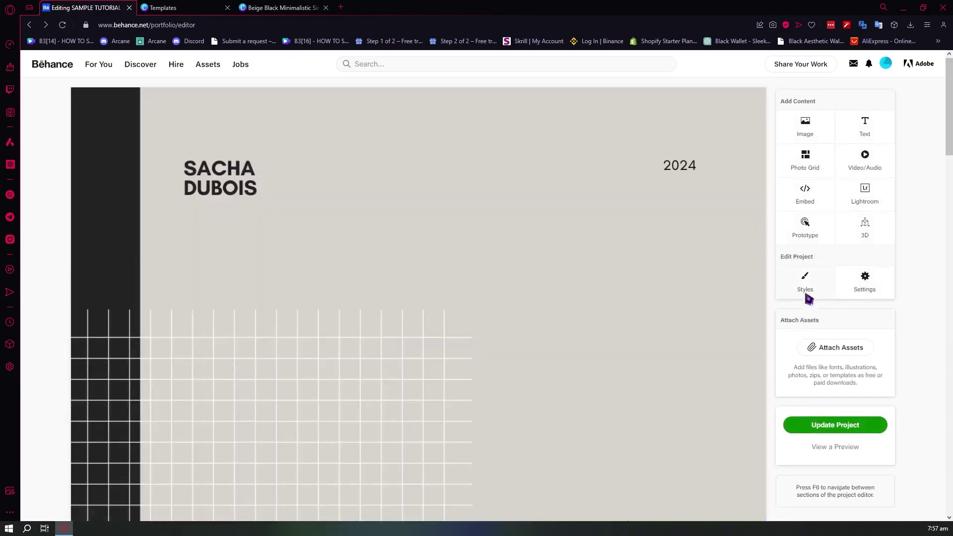
# Step: Preview the project from the editor, look through its pages and close the preview
pyautogui.click(837, 449)
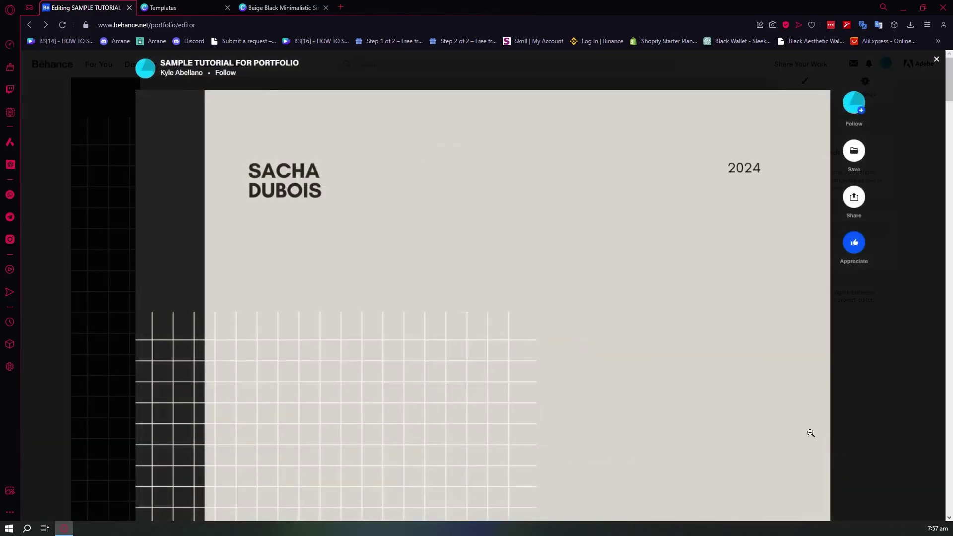
pyautogui.scroll(-5, 496, 219)
pyautogui.scroll(-10, 545, 213)
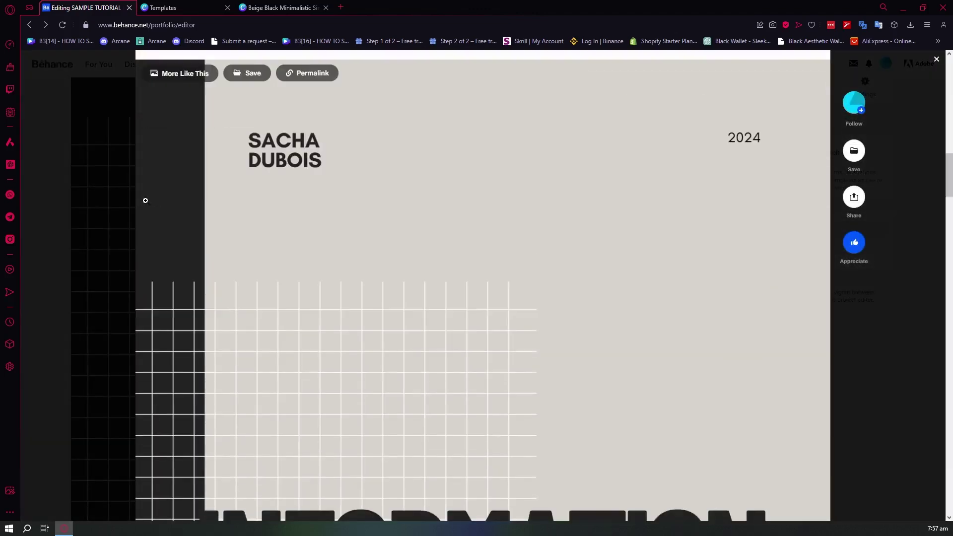
pyautogui.scroll(1, 169, 202)
pyautogui.click(119, 195)
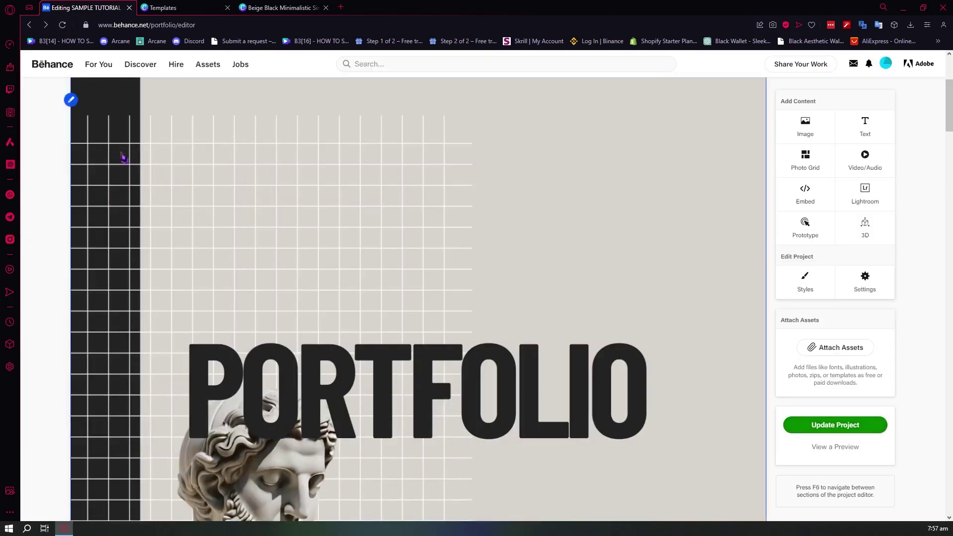
# Step: Leave the project editor and open your own Behance profile to view the published work
pyautogui.click(870, 63)
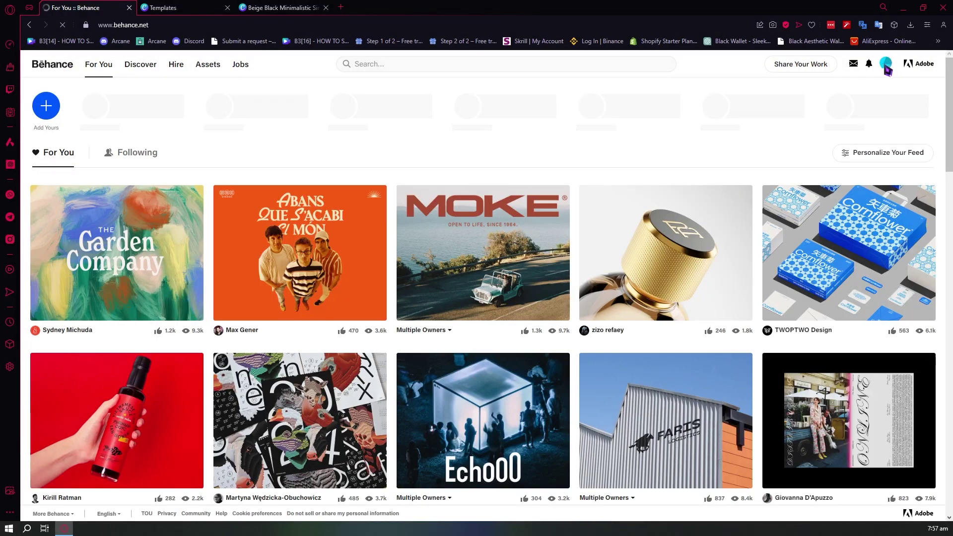
pyautogui.click(887, 67)
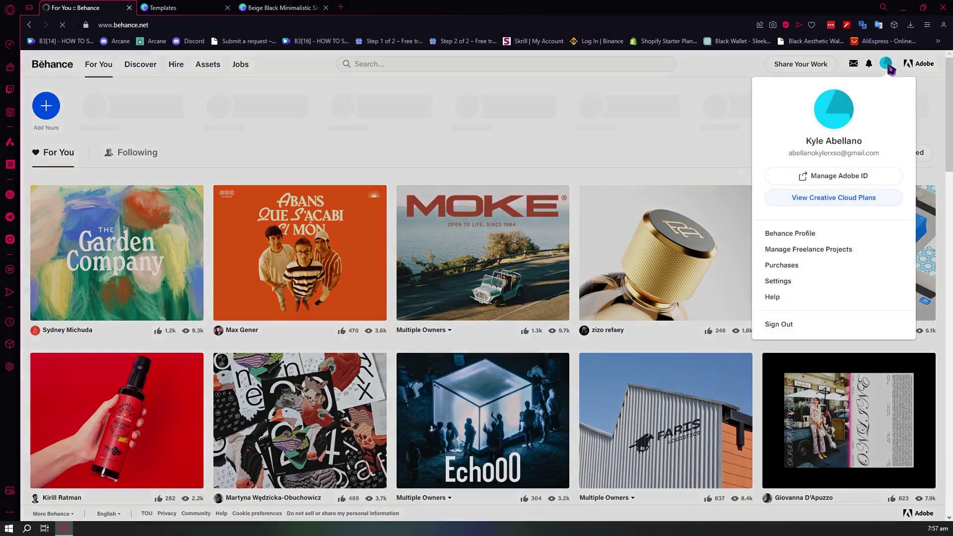
pyautogui.click(794, 233)
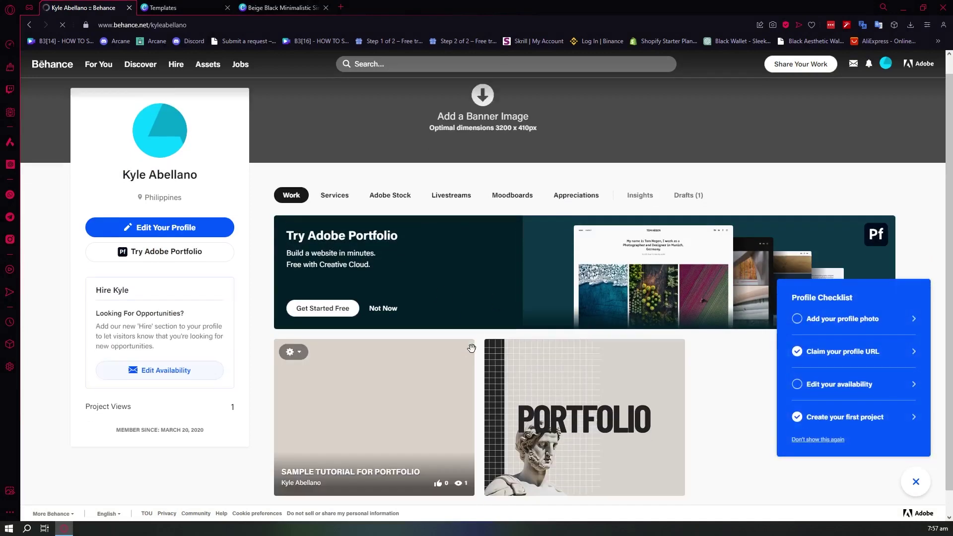
pyautogui.scroll(-1, 471, 349)
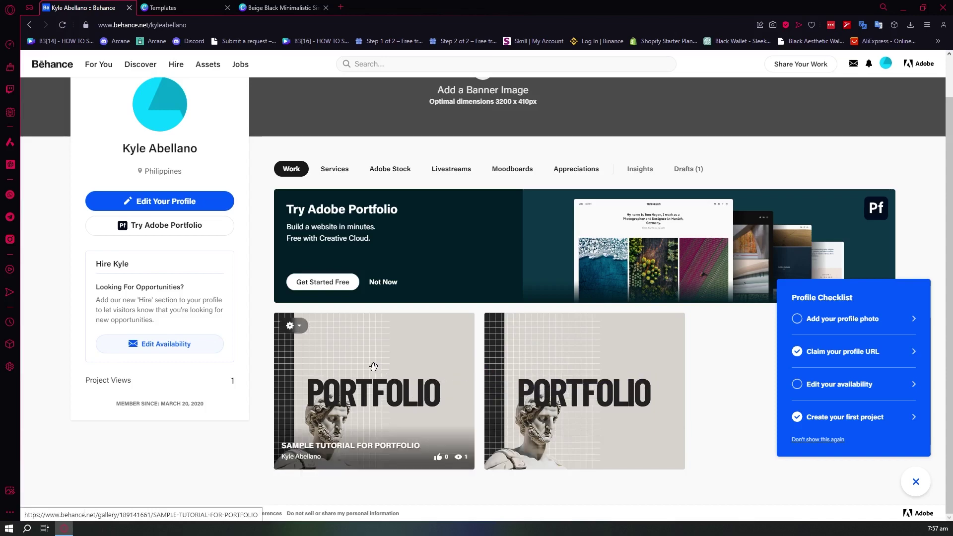
# Step: Open SAMPLE TUTORIAL FOR PORTFOLIO from the profile and look through its pages down to SAMPLES OF MY WORK
pyautogui.click(401, 372)
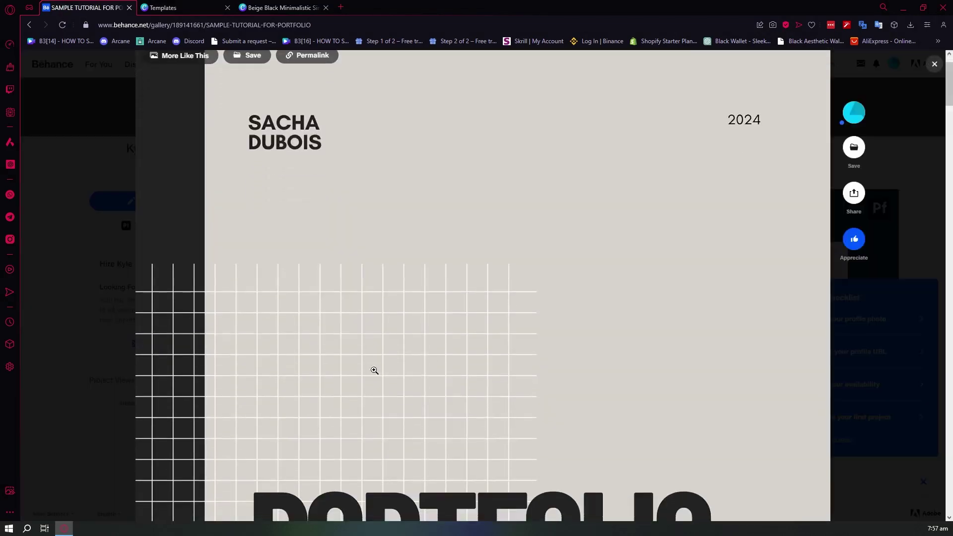
pyautogui.scroll(-6, 377, 367)
pyautogui.scroll(-10, 378, 361)
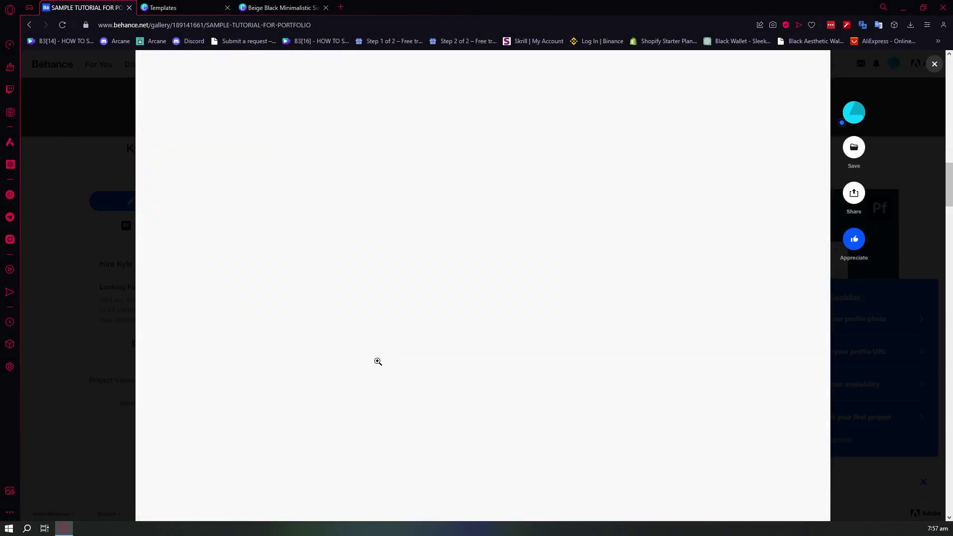
pyautogui.scroll(5, 378, 361)
pyautogui.scroll(-3, 401, 381)
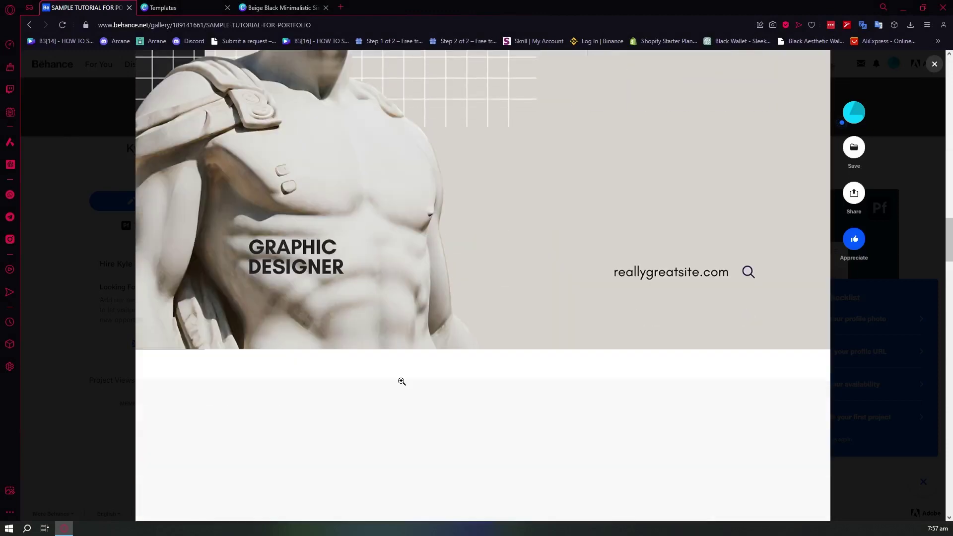
pyautogui.scroll(-5, 383, 371)
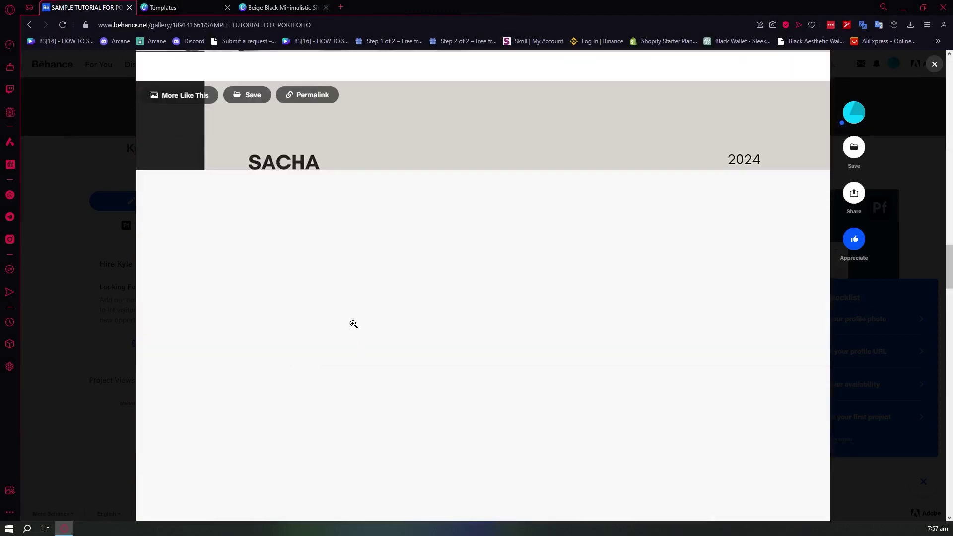
pyautogui.scroll(-4, 375, 237)
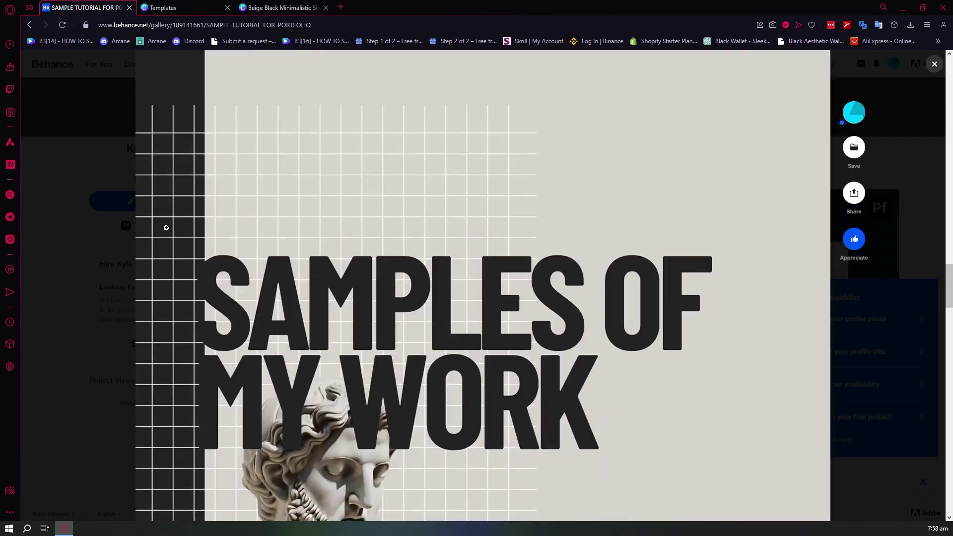